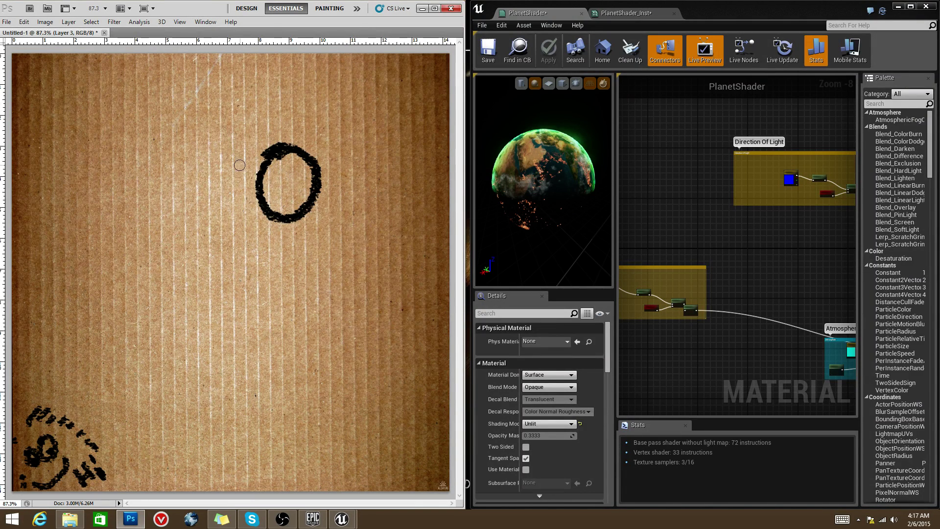
Step: Paint two eyes and a mouth inside the black circle with the Brush tool
left_click(289, 183)
mouse_move(283, 173)
left_mouse_down()
mouse_move(277, 180)
mouse_move(294, 174)
left_mouse_up()
left_click_drag(281, 195, 293, 196)
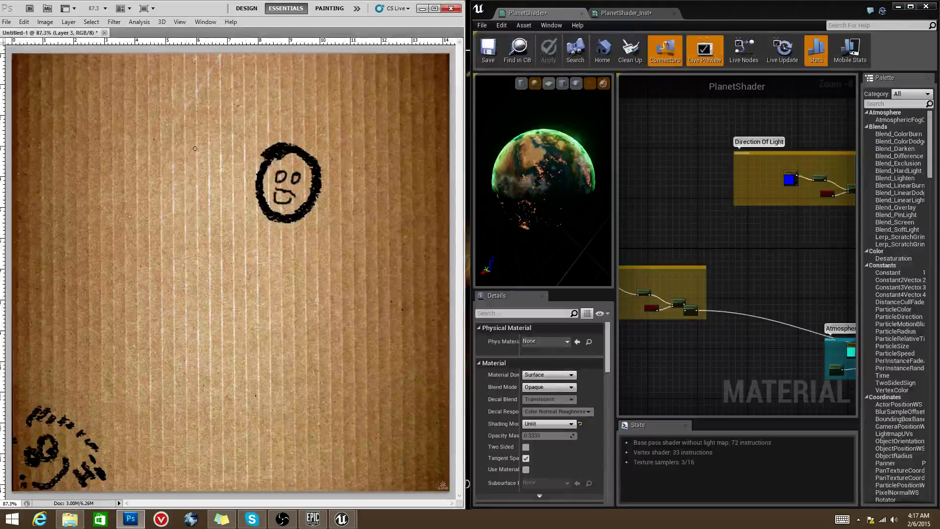
Step: Draw a small marked oval near the top-left, then smudge the face into a dark blob
mouse_move(156, 110)
left_mouse_down()
mouse_move(146, 127)
mouse_move(158, 111)
left_mouse_up()
left_click_drag(154, 120, 154, 117)
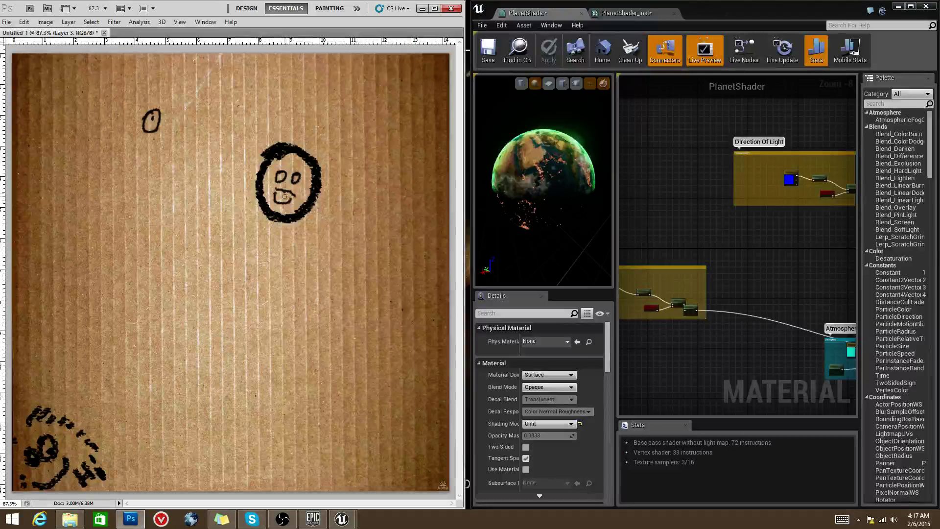
mouse_move(279, 196)
left_mouse_down()
mouse_move(302, 170)
mouse_move(295, 182)
mouse_move(305, 182)
mouse_move(288, 207)
left_mouse_up()
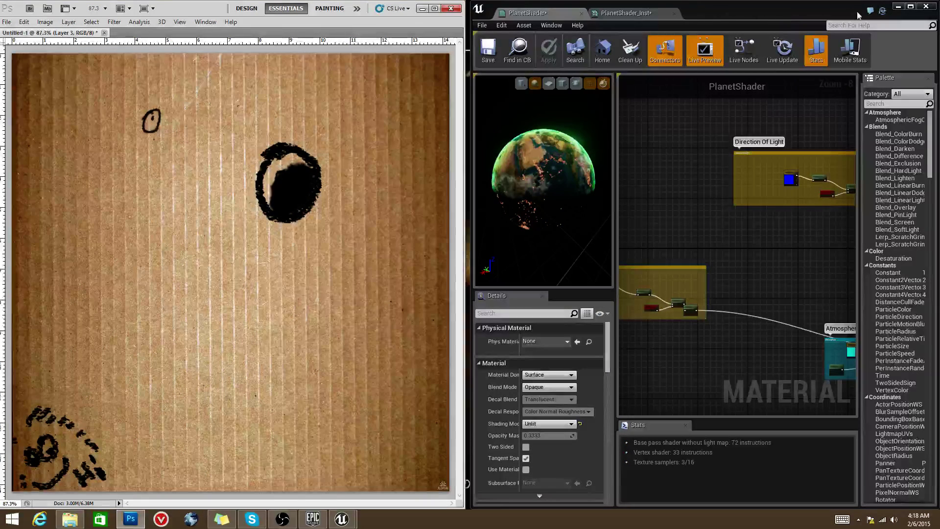
left_click(909, 7)
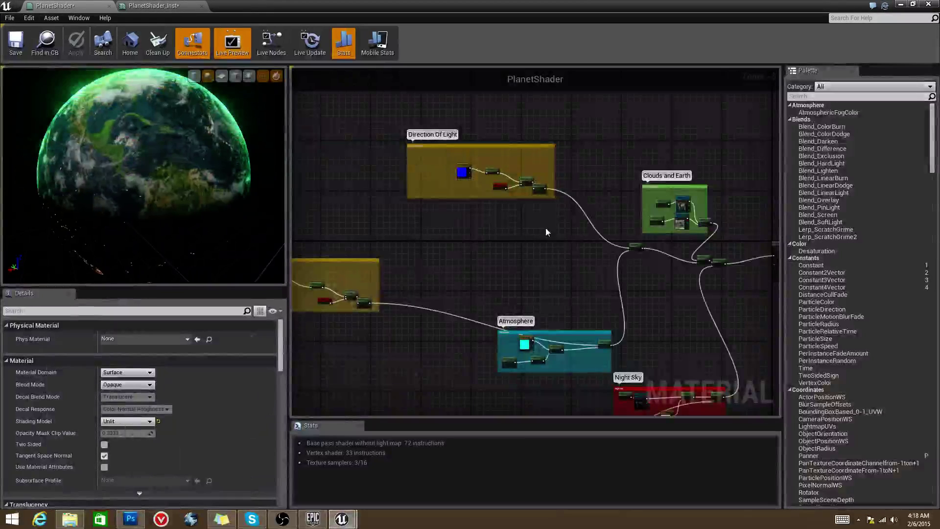
scroll(539, 276, "up", 5)
right_click_drag(323, 176, 521, 253)
left_click(451, 251)
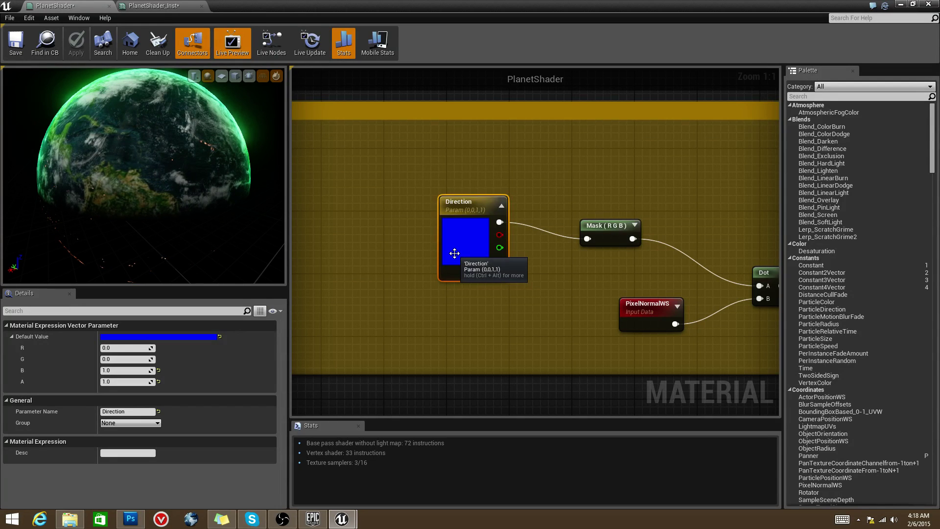
left_click(513, 296)
right_click_drag(558, 171, 521, 210)
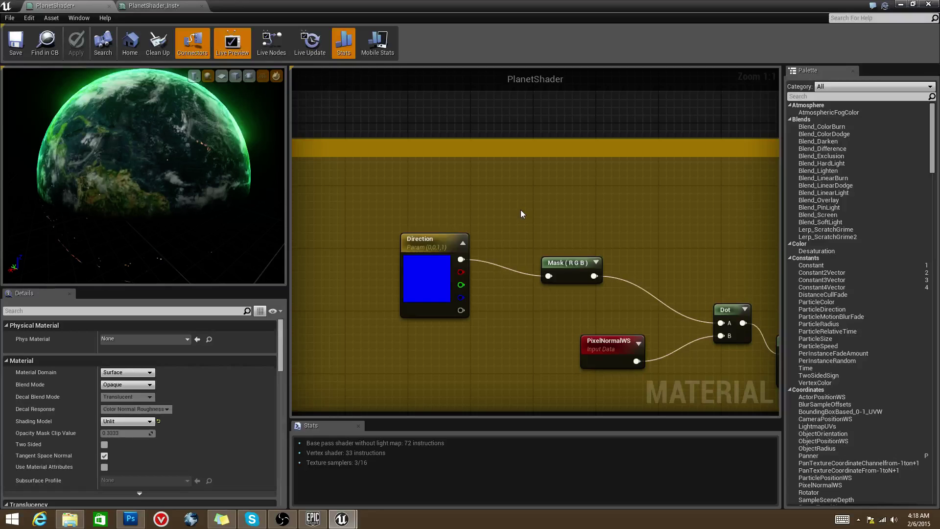
left_click(517, 201)
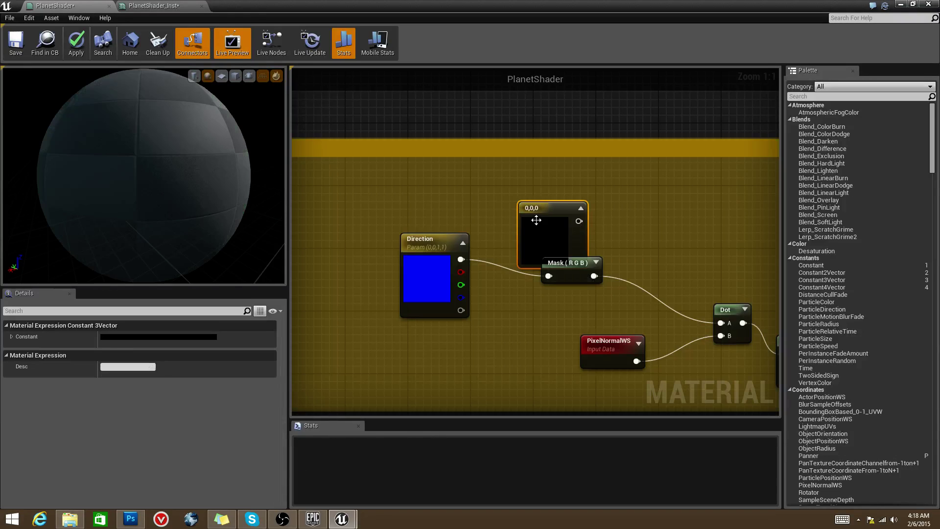
left_click_drag(535, 220, 481, 182)
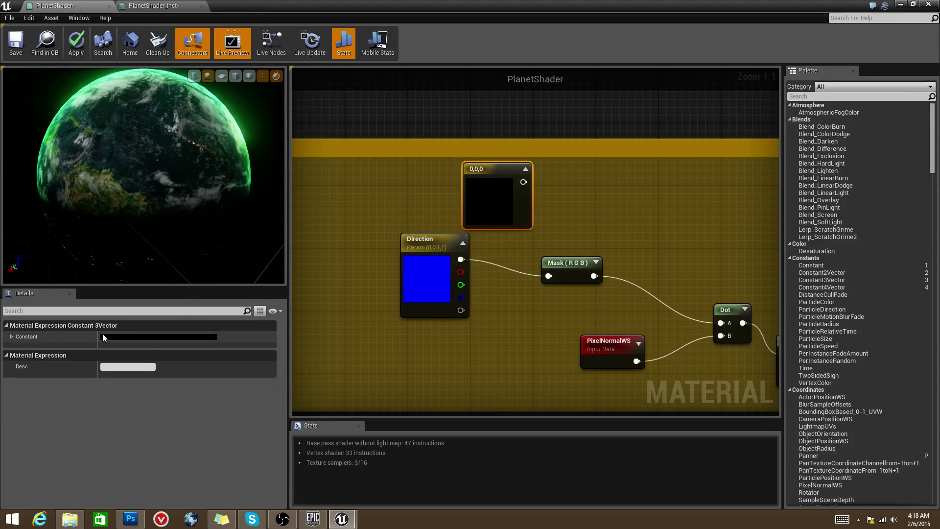
left_click(11, 336)
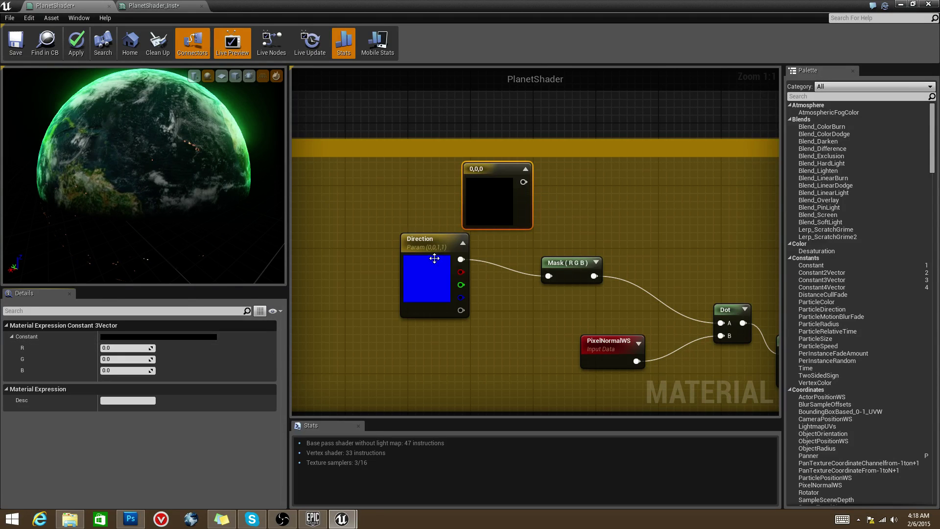
left_click_drag(481, 230, 442, 237)
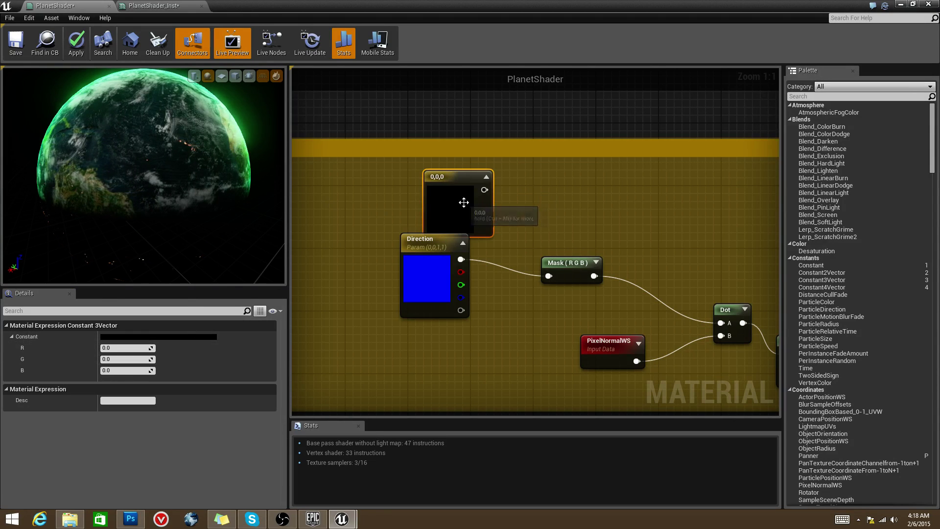
key("Delete")
left_click(439, 312)
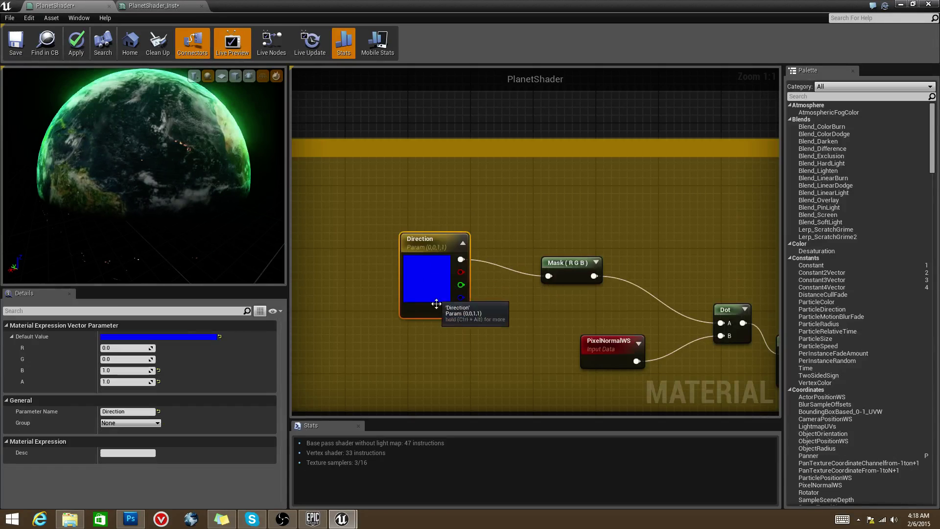
right_click_drag(439, 312, 421, 282)
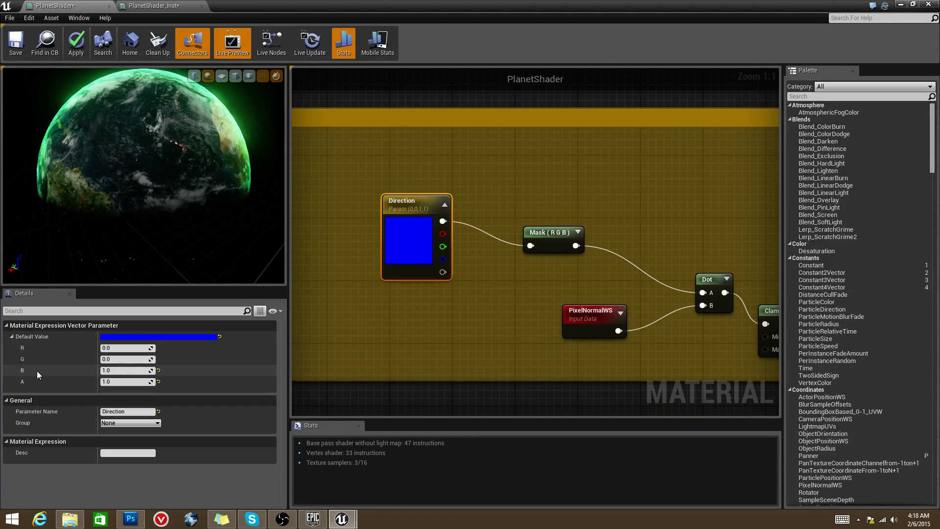
left_click_drag(174, 168, 148, 154)
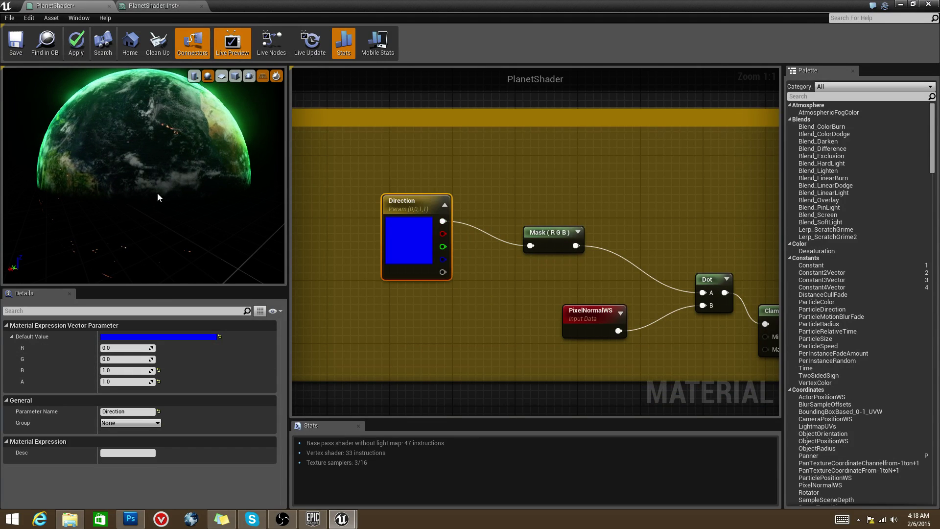
right_click_drag(515, 257, 418, 273)
left_click(443, 229)
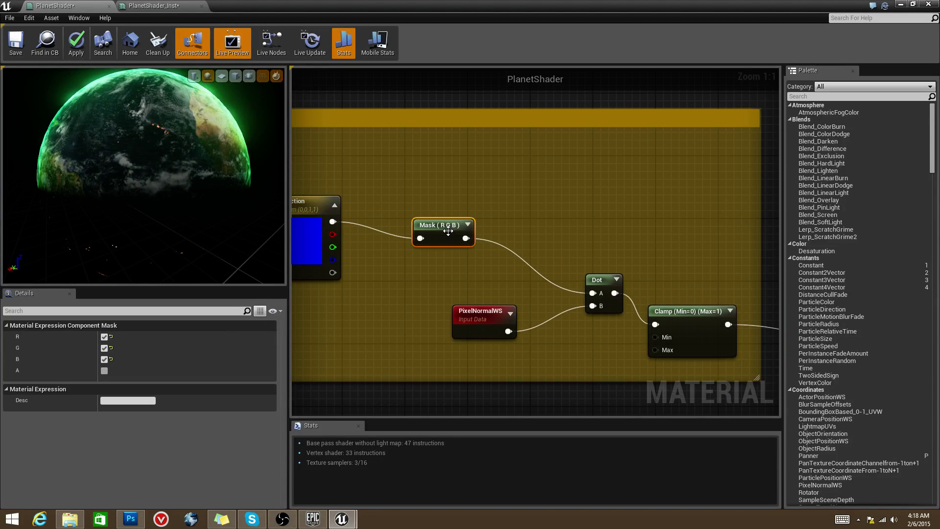
left_click_drag(448, 231, 440, 231)
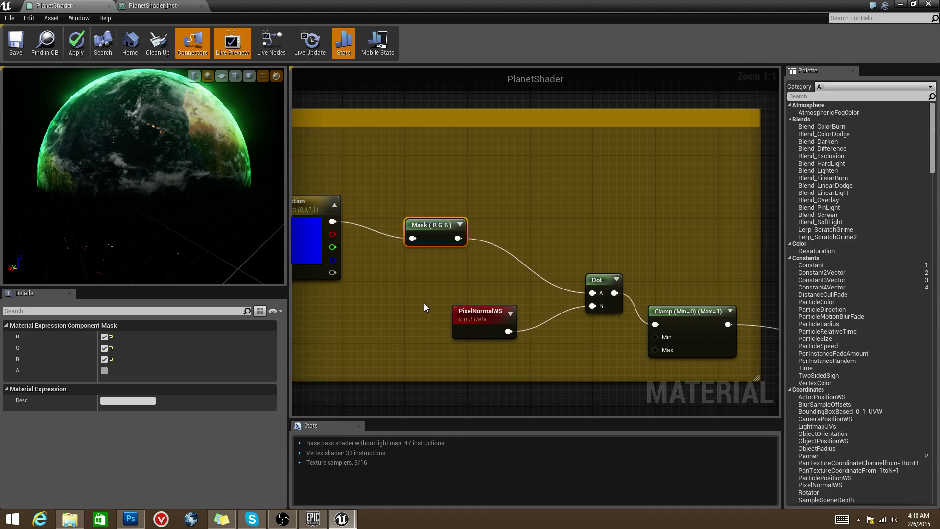
Step: Add a ComponentMask node through the node search, then delete it again
right_click_drag(424, 300, 428, 335)
right_click(419, 216)
type("mask")
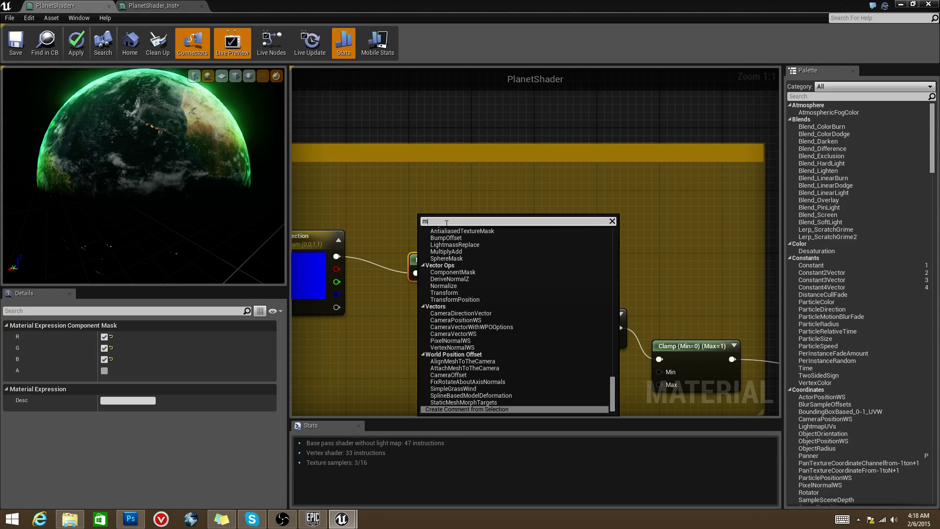
left_click(451, 345)
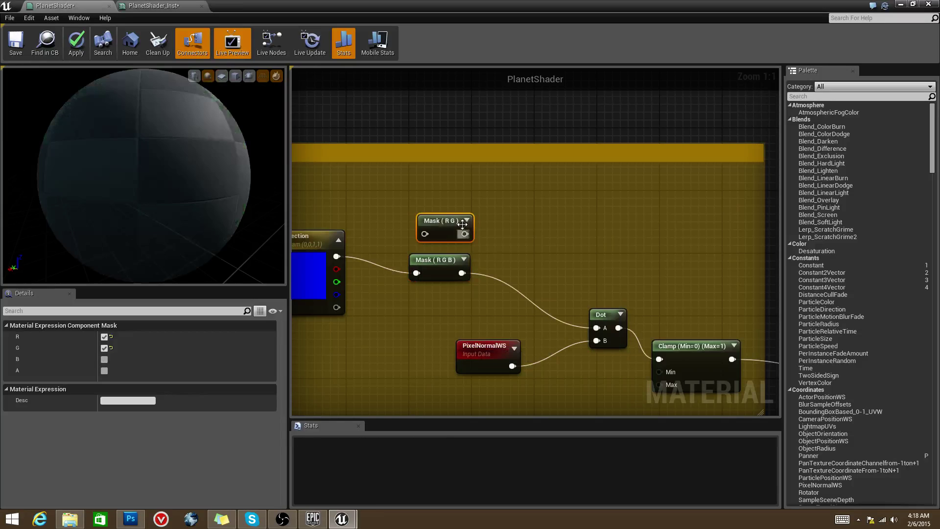
key("Delete")
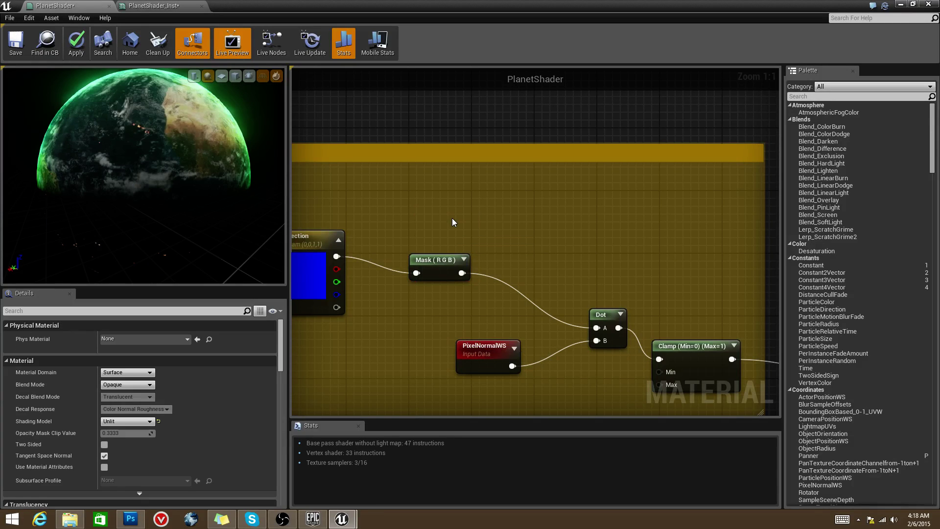
Step: Inspect the Dot, Direction, Mask and PixelNormalWS nodes by selecting them, then clear the selection
right_click_drag(451, 218, 534, 217)
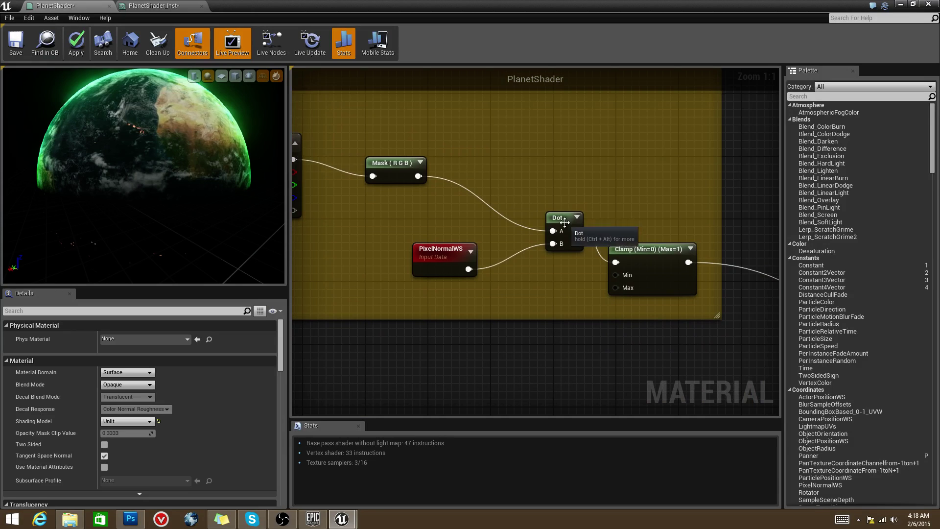
left_click(560, 230)
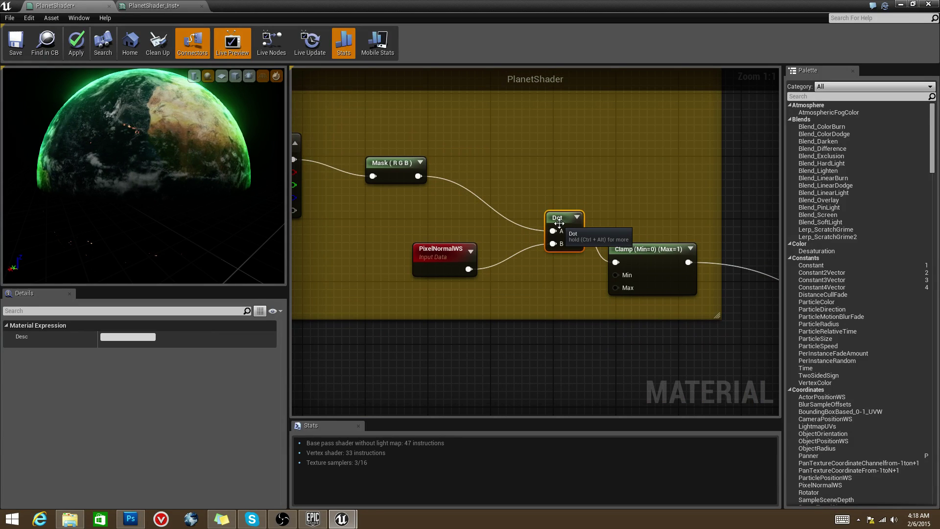
right_click_drag(560, 229, 667, 243)
left_click_drag(557, 138, 351, 193)
right_click_drag(519, 268, 463, 254)
left_click(463, 254)
left_click(508, 289)
Step: Search the node list for 'pixe' and dismiss it without adding a node
right_click(507, 289)
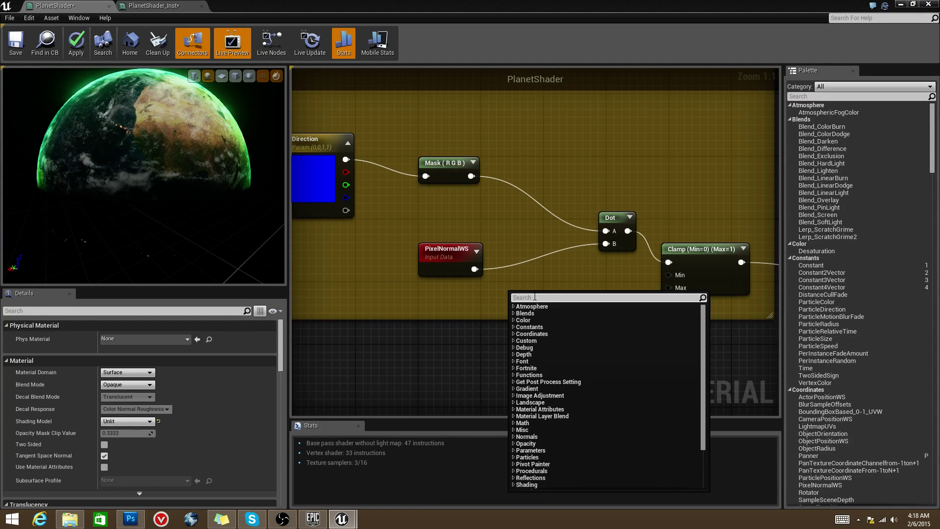
type("pixel")
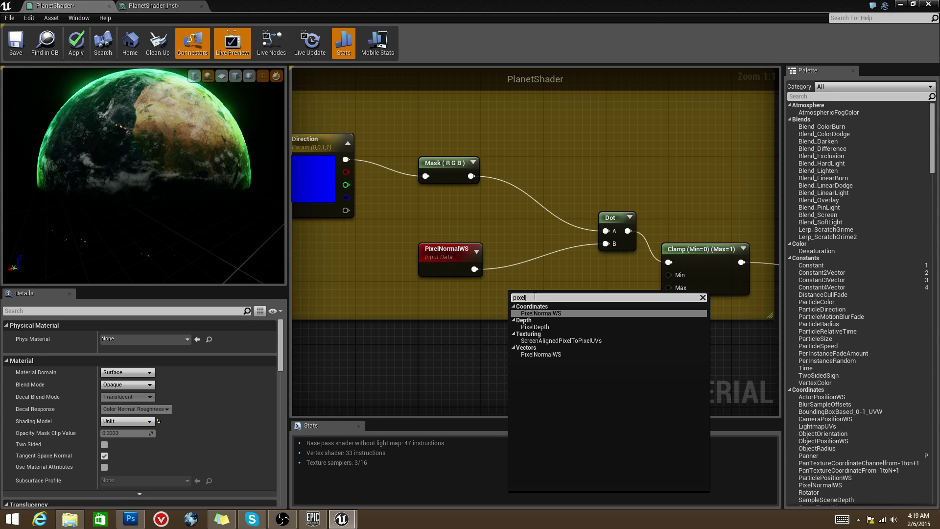
key("Escape")
Step: Expand the Dot node's result preview and place the Clamp node beside it
right_click_drag(631, 274, 546, 268)
left_click(581, 211)
right_click_drag(596, 209, 492, 200)
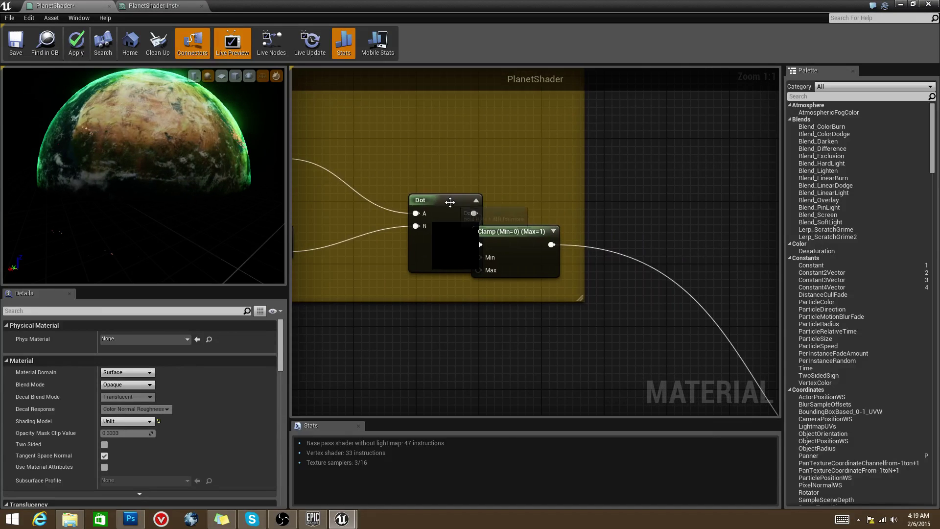
left_click_drag(492, 206, 543, 205)
right_click_drag(544, 206, 442, 193)
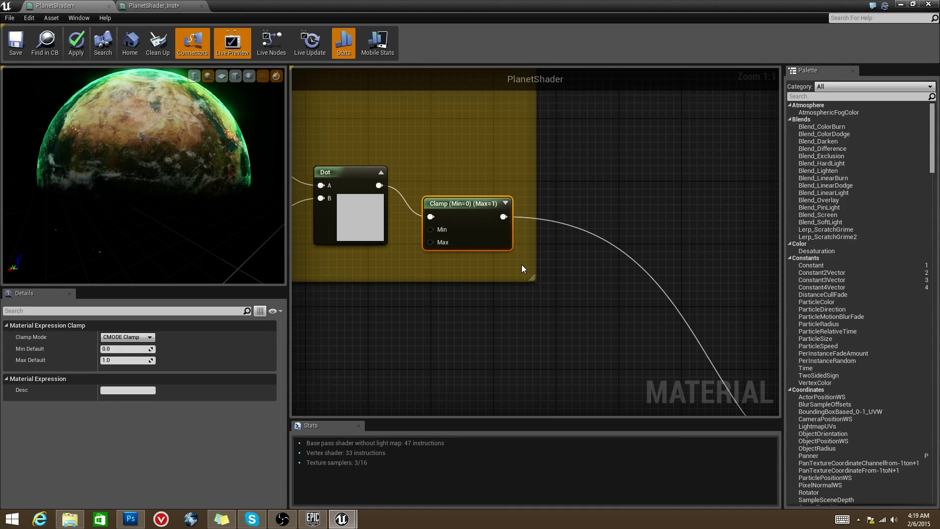
Step: Search for 'clam' and pull a wire from the Clamp output, cancelling both without adding nodes
right_click(481, 178)
type("clamp")
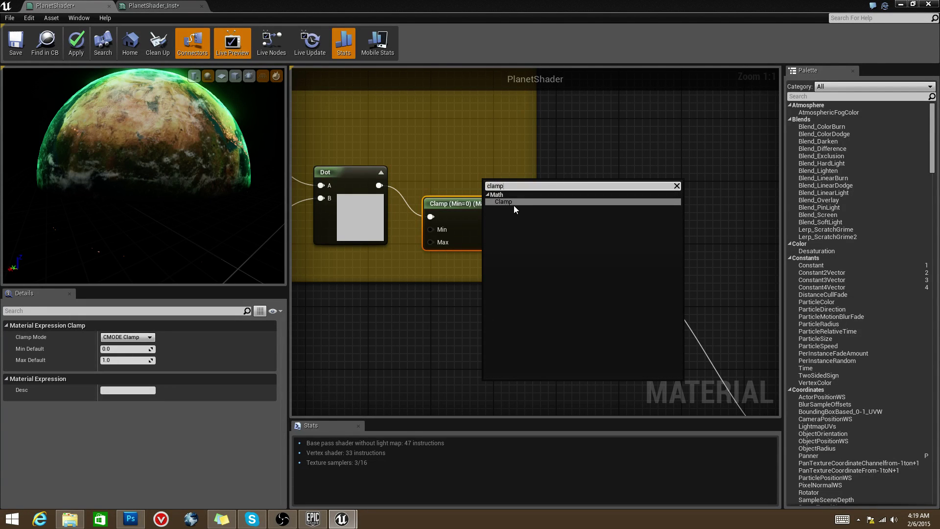
key("Escape")
scroll(387, 206, "down", 3)
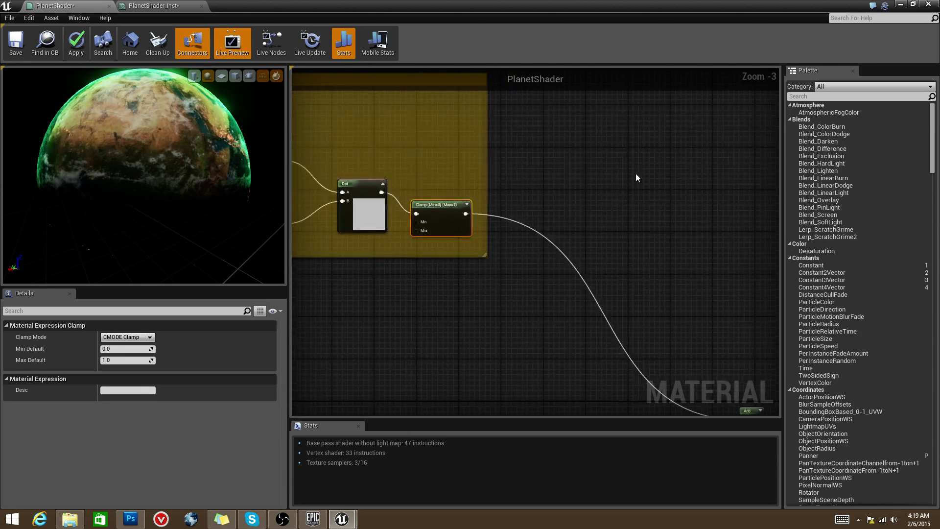
scroll(478, 243, "down", 2)
left_click_drag(466, 215, 518, 241)
scroll(455, 220, "up", 2)
key("Escape")
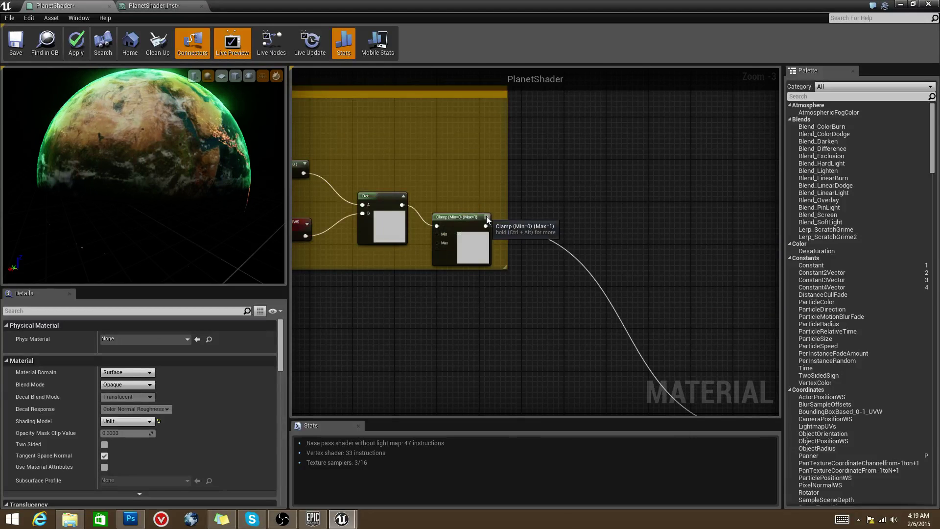
Step: Preview the Clamp node's output on the sphere and orbit to inspect it
right_click(486, 216)
left_click(510, 223)
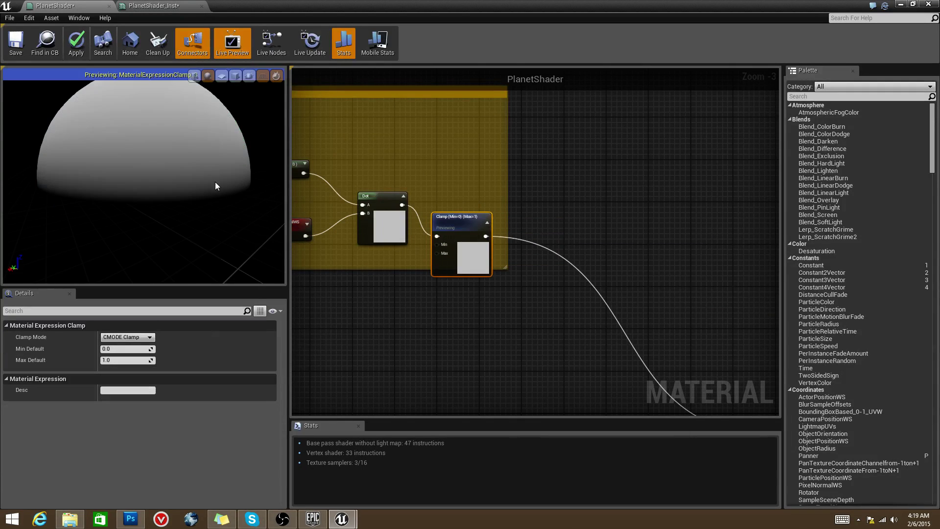
left_click_drag(209, 188, 209, 188)
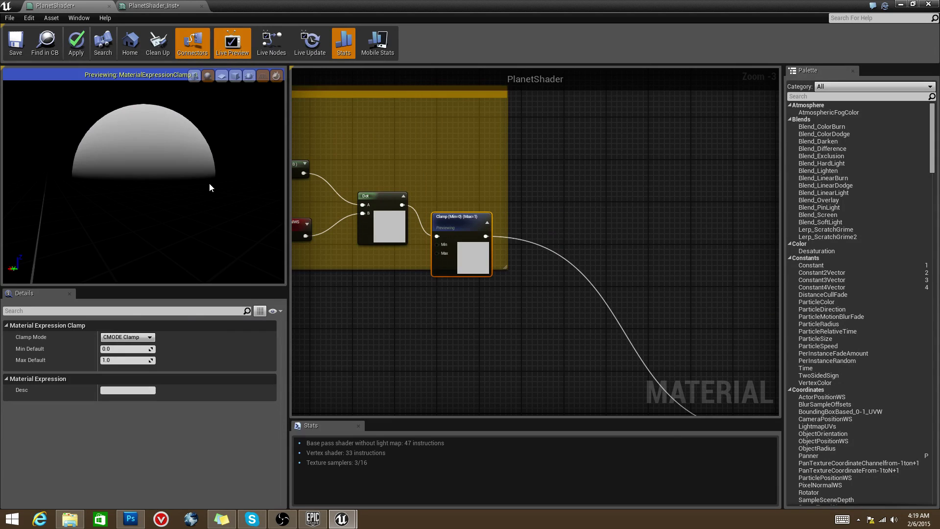
left_click_drag(210, 187, 209, 188)
right_click_drag(457, 178, 589, 194)
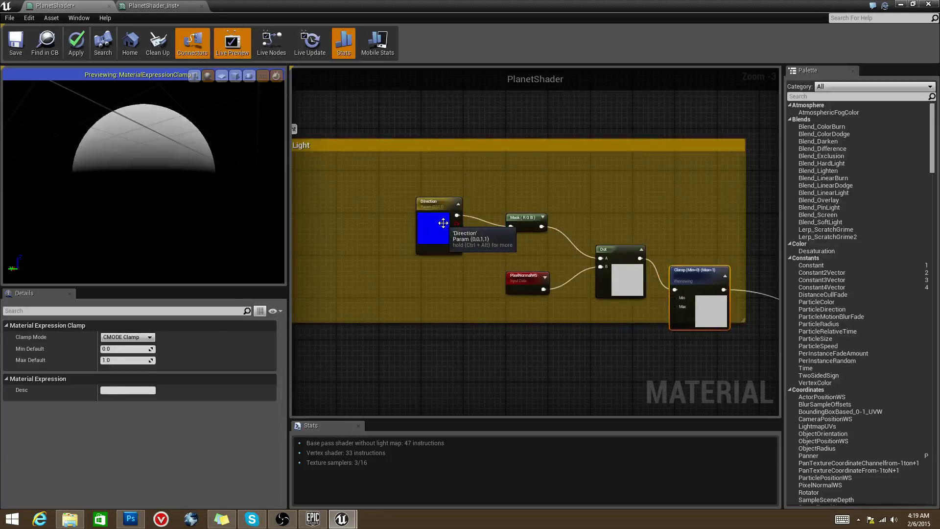
Step: Set the Direction parameter's B to 0 and G to 1 to light from the side
left_click(438, 226)
left_click(122, 371)
type("0")
key("Return")
left_click(120, 360)
type("1")
key("Return")
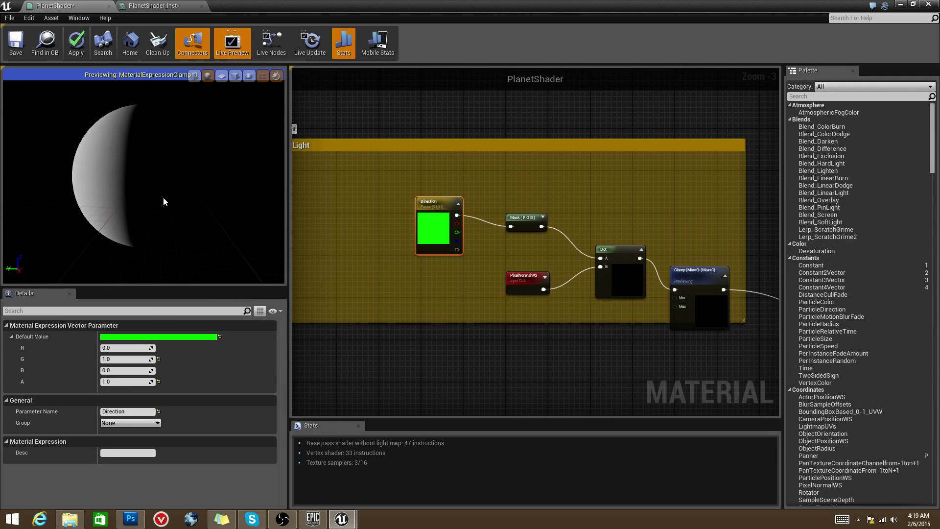
Step: Reset G to 0, try B -1 to light from below, then settle on B 1
left_click(124, 359)
type("0")
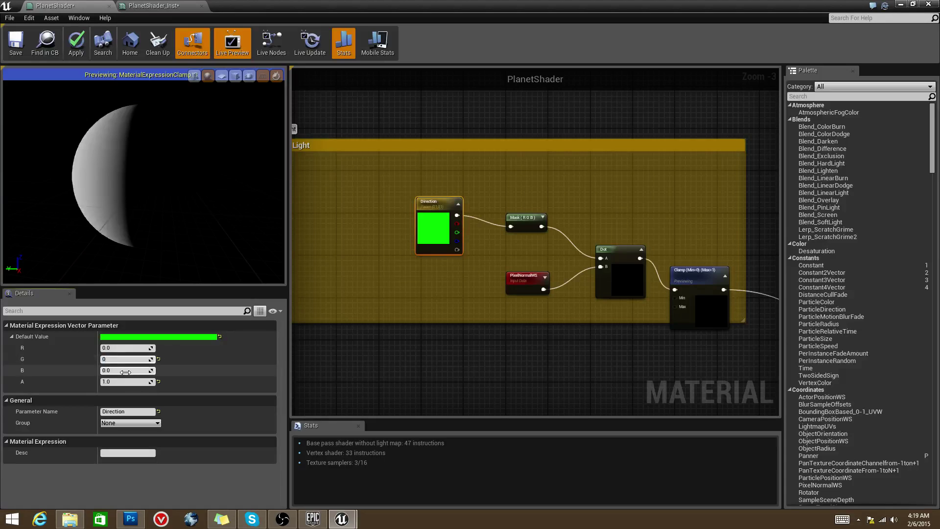
key("Tab")
type("-1")
key("Return")
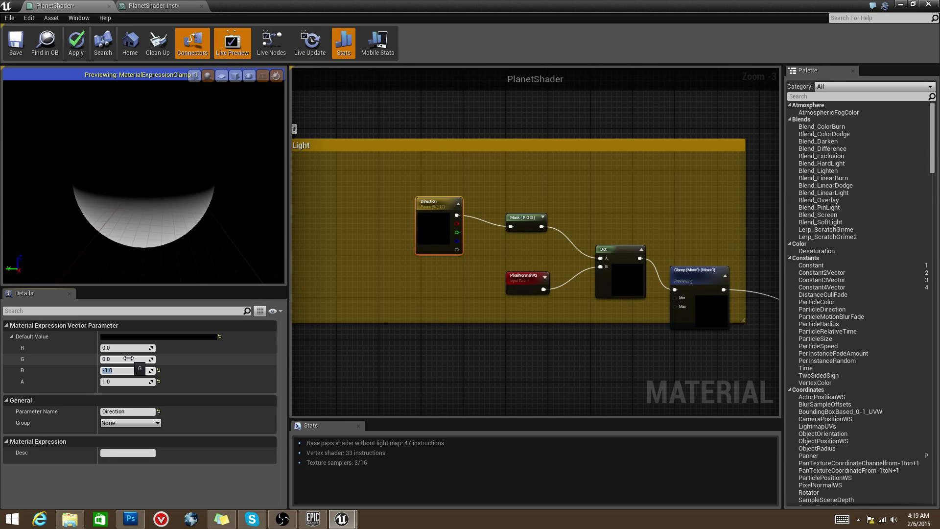
key("Return")
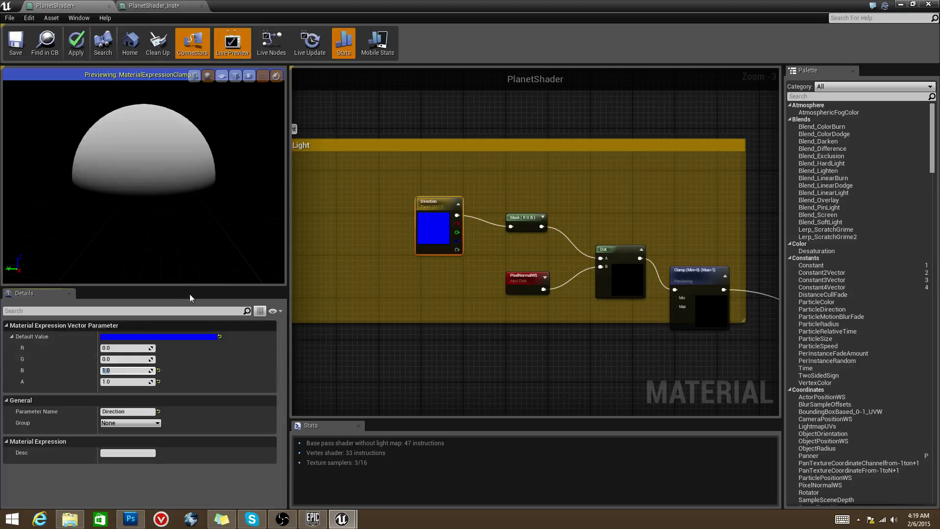
scroll(568, 338, "down", 2)
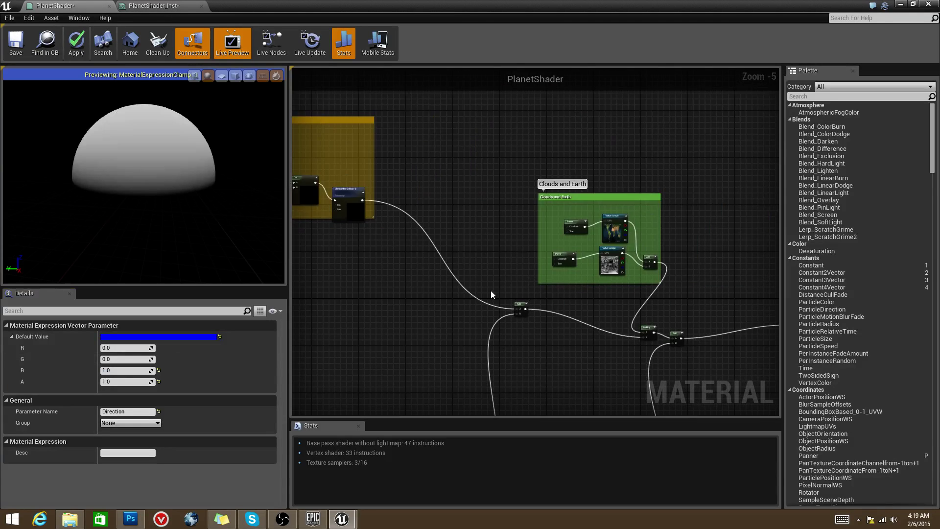
Step: Pan and zoom across the Clouds and Earth, Atmosphere and Night Sky groups to frame the whole graph
right_click_drag(491, 295, 559, 283)
scroll(670, 301, "up", 2)
scroll(665, 289, "down", 2)
scroll(559, 283, "down", 1)
scroll(621, 281, "up", 1)
right_click_drag(621, 281, 661, 293)
scroll(532, 296, "down", 4)
scroll(559, 299, "down", 2)
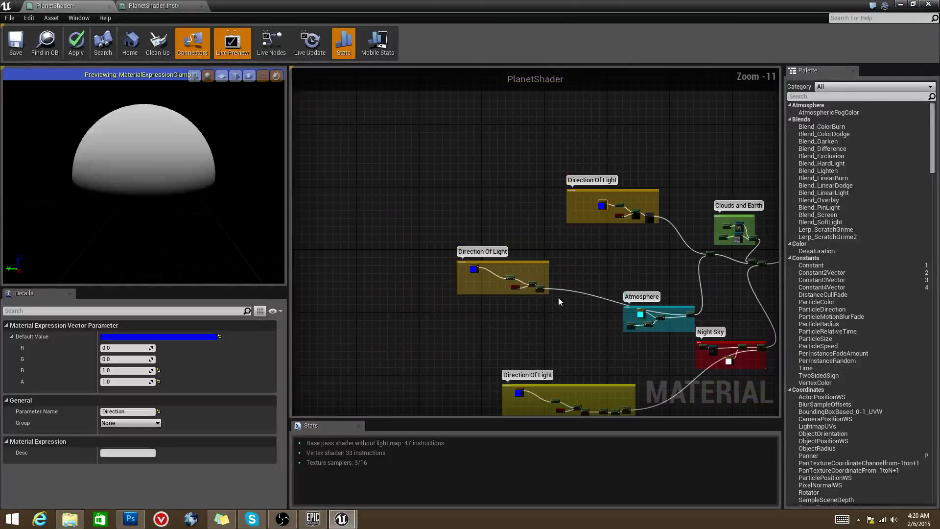
right_click_drag(560, 298, 494, 296)
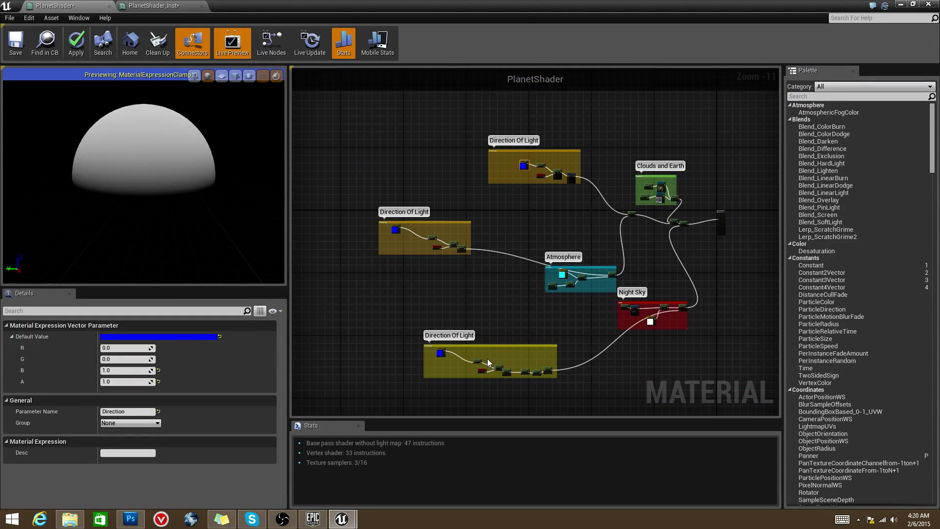
right_click_drag(494, 362, 500, 340)
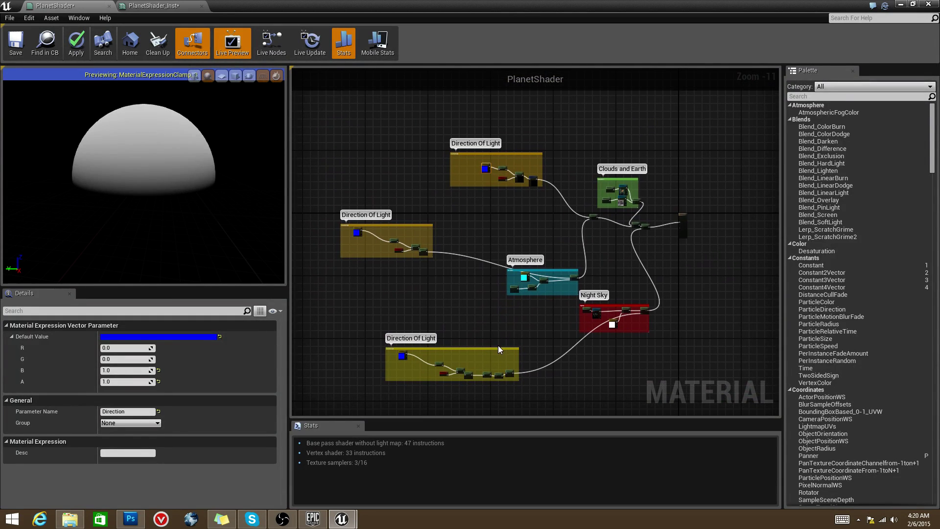
scroll(495, 321, "up", 10)
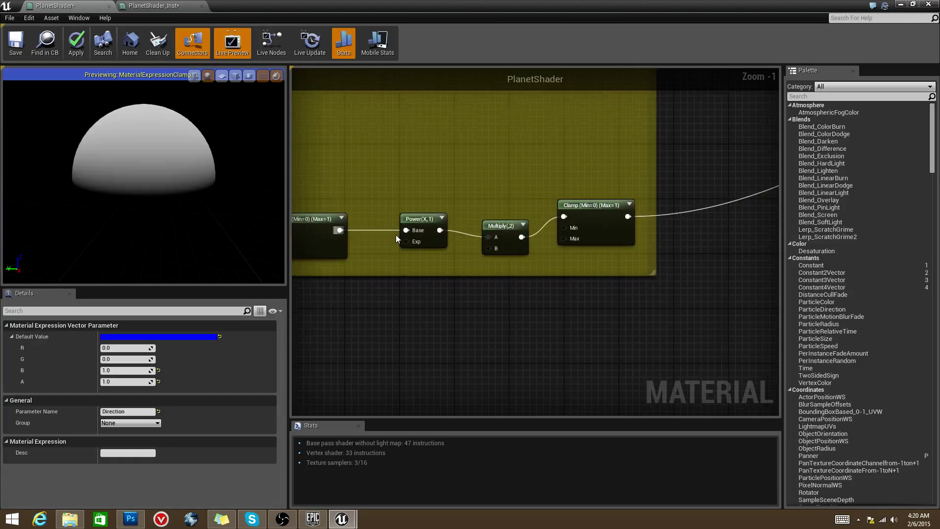
Step: Inspect the Direction Of Light nodes up close, then deselect to show the material's settings
right_click_drag(391, 233, 456, 243)
scroll(446, 263, "down", 8)
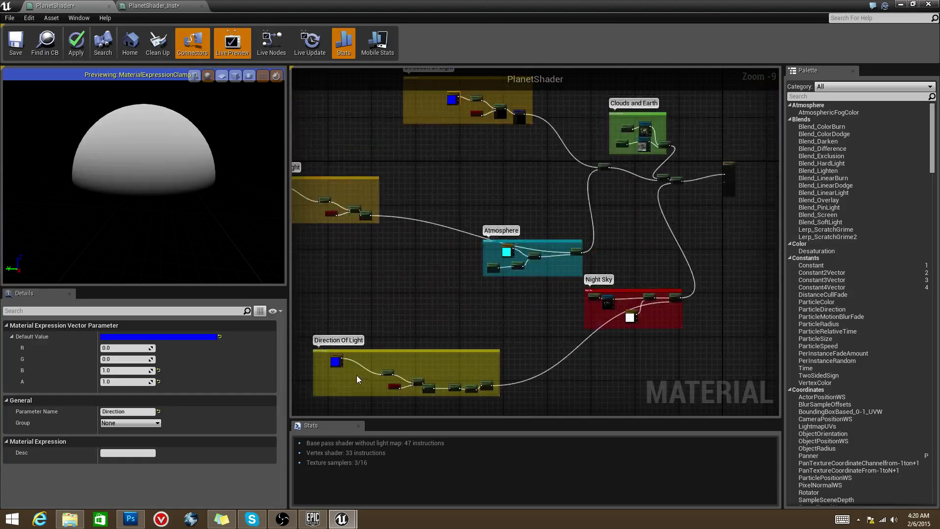
right_click_drag(410, 271, 512, 259)
left_click(513, 259)
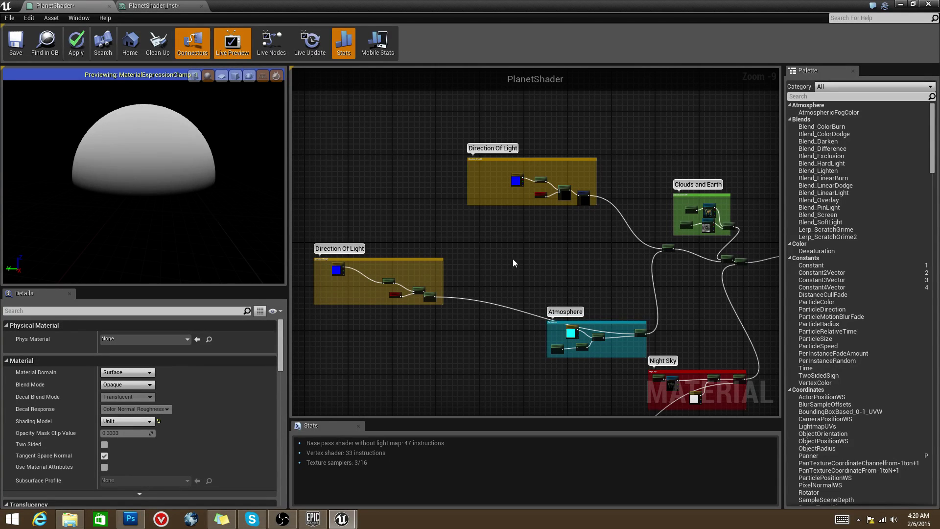
right_click_drag(513, 259, 416, 289)
Step: Collapse the Clamp node's preview thumbnail and stop previewing the Clamp node in the viewport
mouse_move(288, 519)
scroll(519, 303, "up", 2)
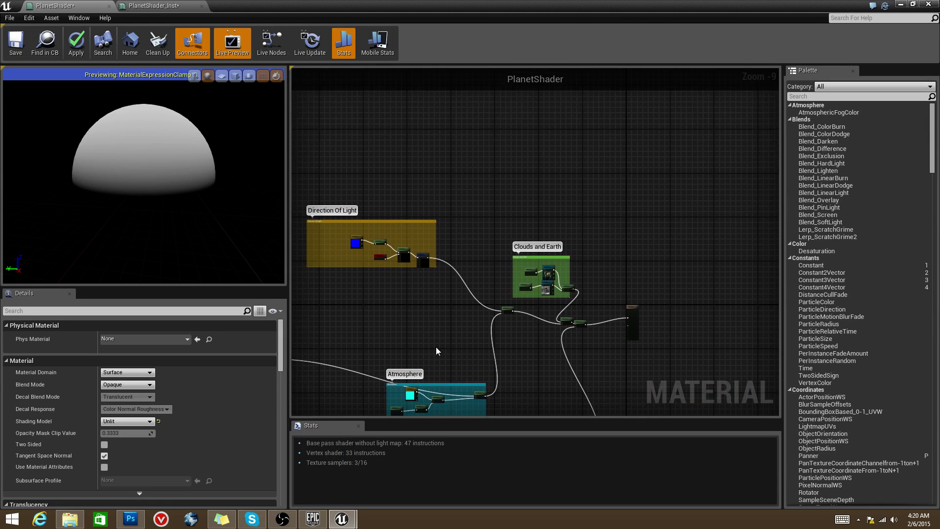
scroll(520, 304, "up", 5)
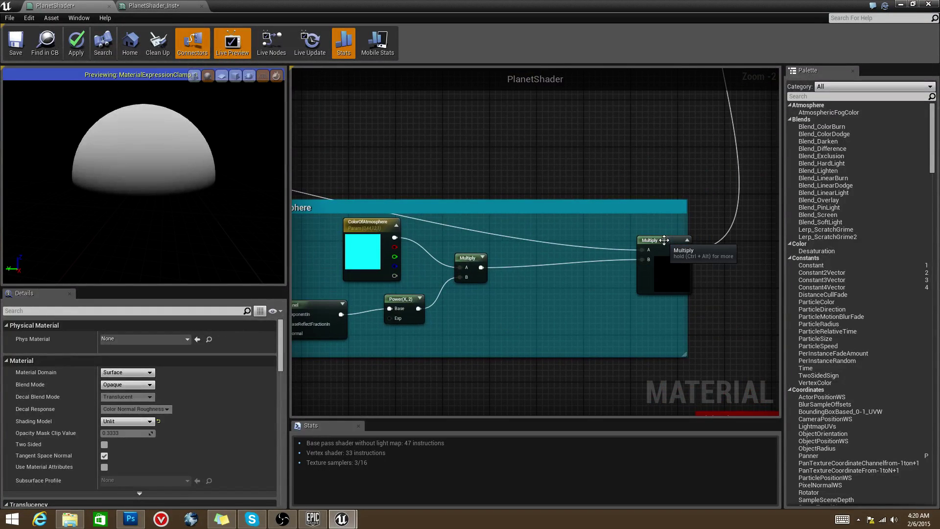
scroll(636, 294, "down", 3)
scroll(538, 235, "up", 3)
left_click(570, 269)
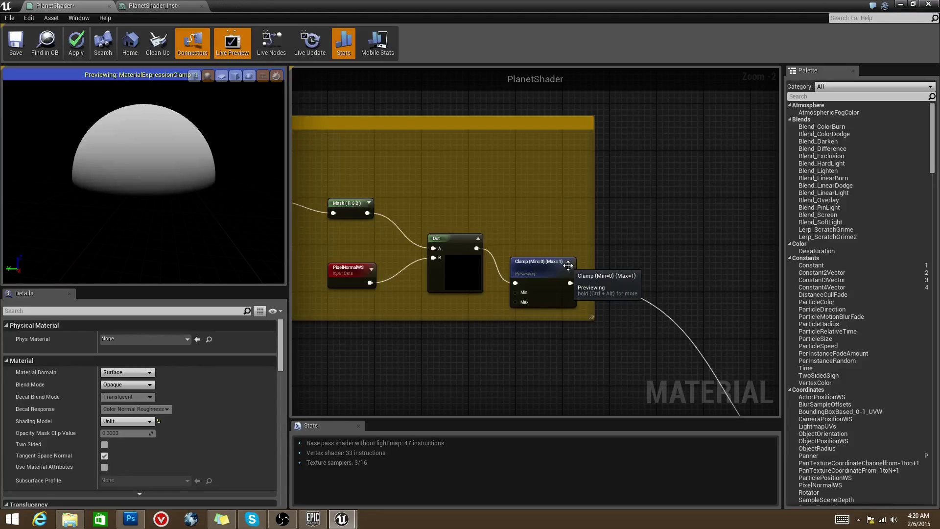
left_click(569, 264)
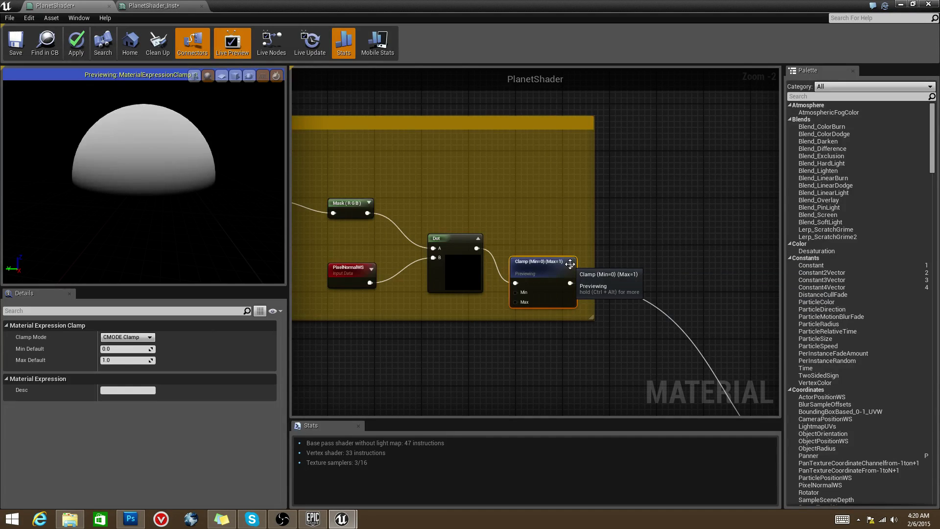
right_click(570, 265)
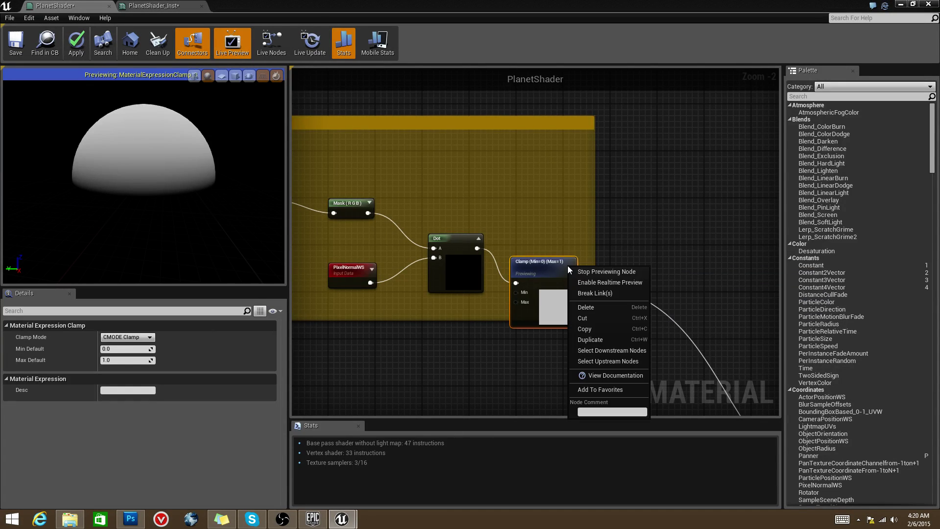
left_click(596, 271)
Step: Bring up the options menu of the Atmosphere Multiply node
scroll(630, 263, "down", 4)
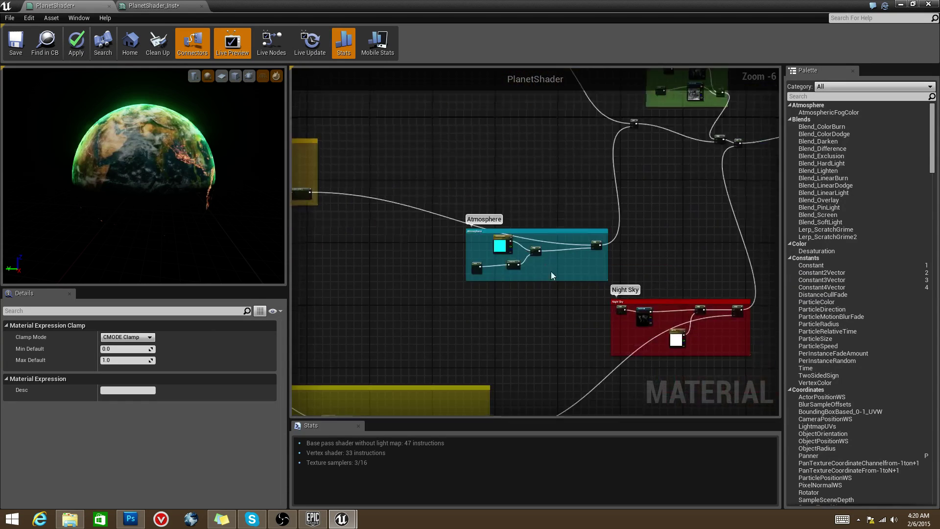
scroll(594, 278, "up", 4)
right_click(596, 178)
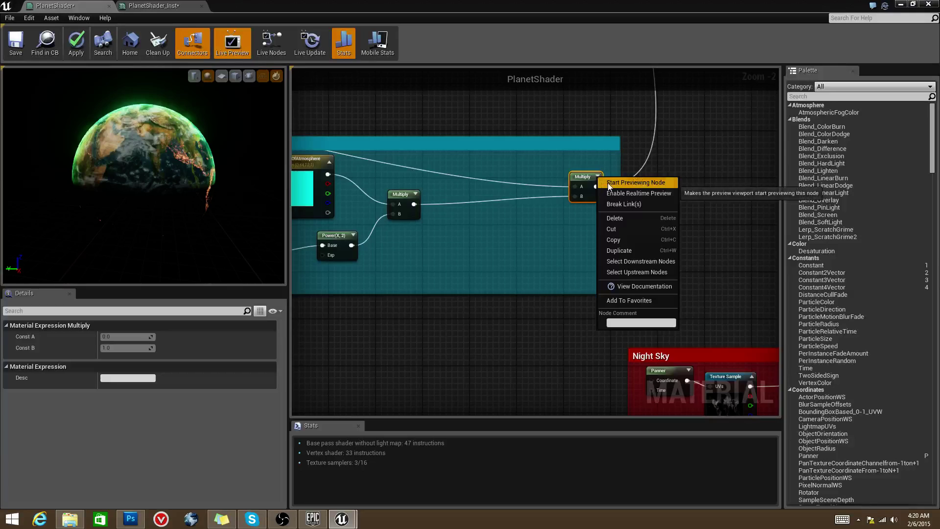
Step: Preview the Atmosphere Multiply node and select ColorOfAtmosphere and Fresnel to view their settings
left_click(607, 183)
right_click_drag(607, 183, 661, 196)
scroll(571, 228, "down", 1)
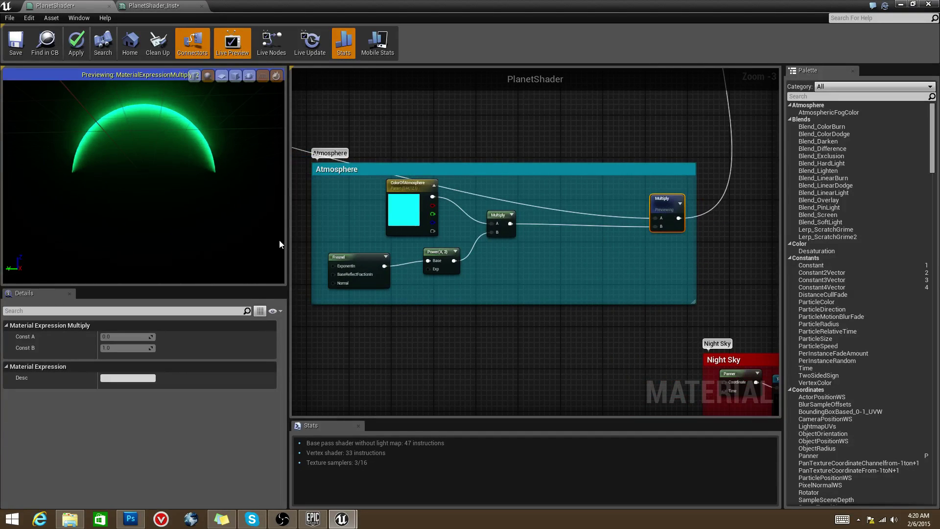
scroll(497, 289, "up", 2)
left_click(493, 220)
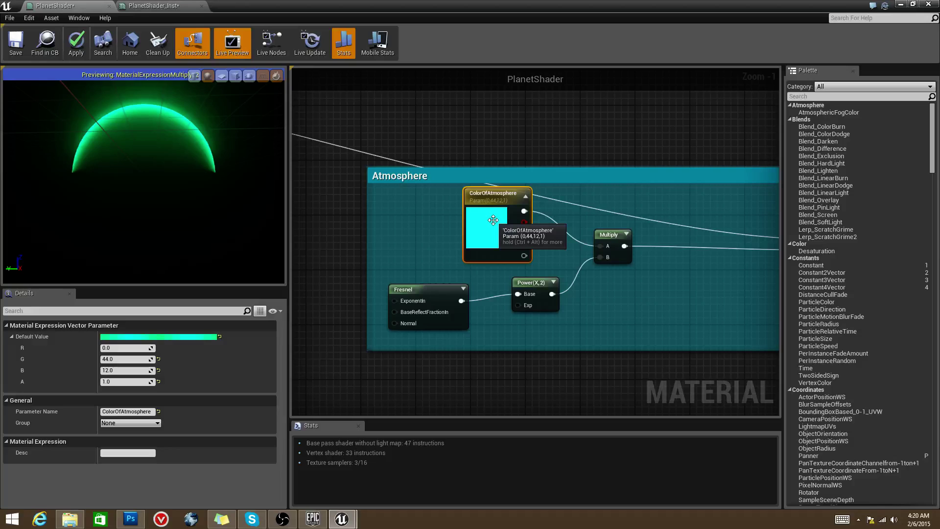
left_click(430, 300)
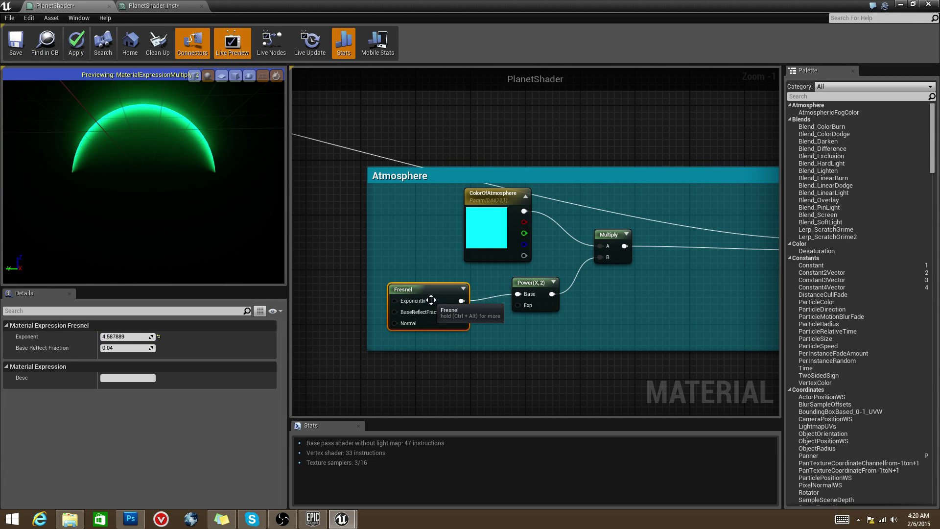
Step: Make room left of the Fresnel node and place a constant value node there
right_click_drag(366, 319, 478, 322)
right_click_drag(402, 305, 451, 314)
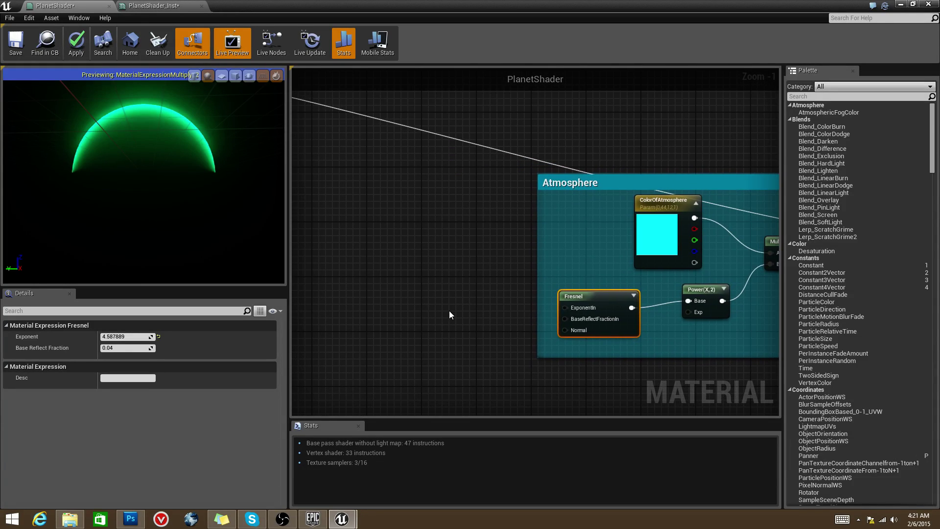
left_click(449, 312)
right_click(457, 319)
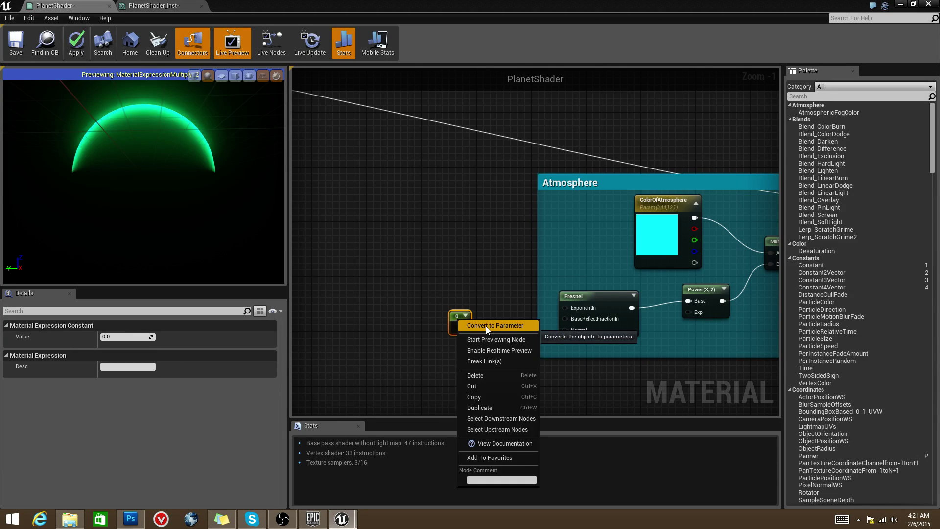
left_click(443, 311)
left_click(459, 323)
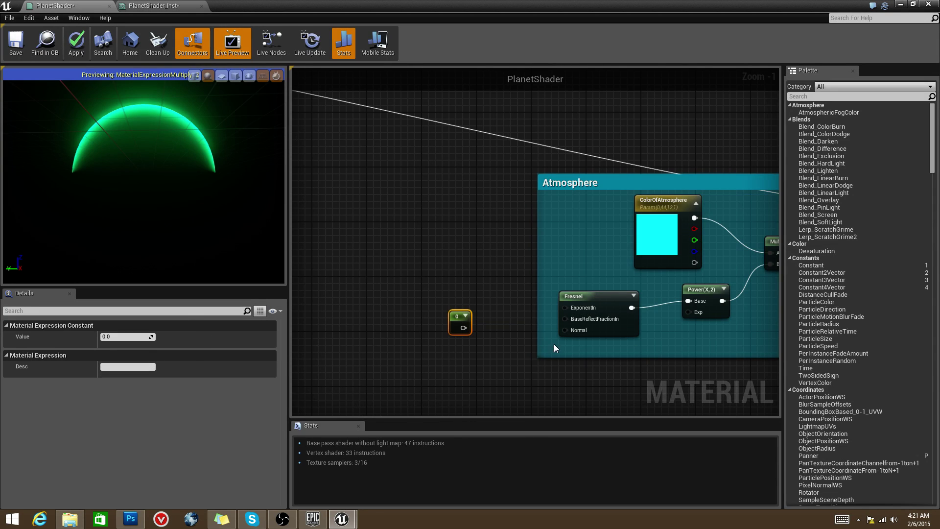
Step: Select the Fresnel node, then the Power node to check its exponent
left_click(585, 297)
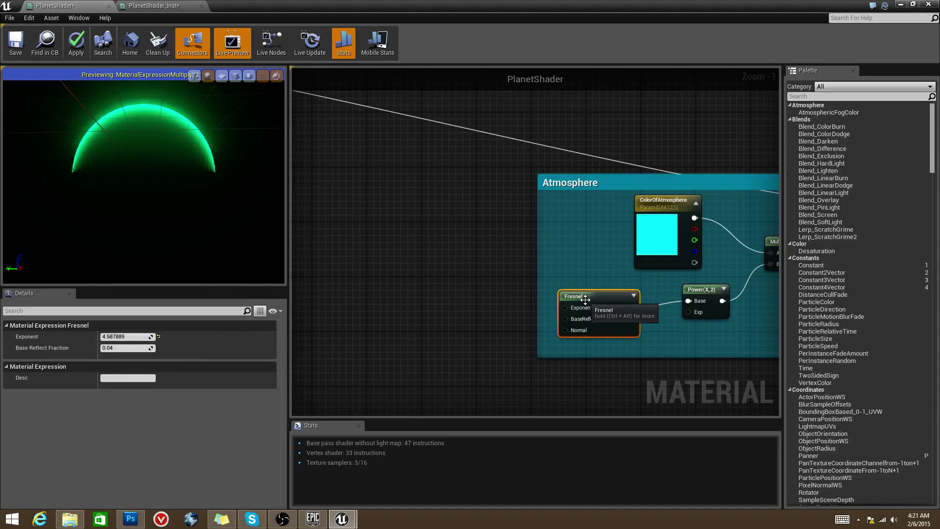
right_click_drag(690, 290, 591, 289)
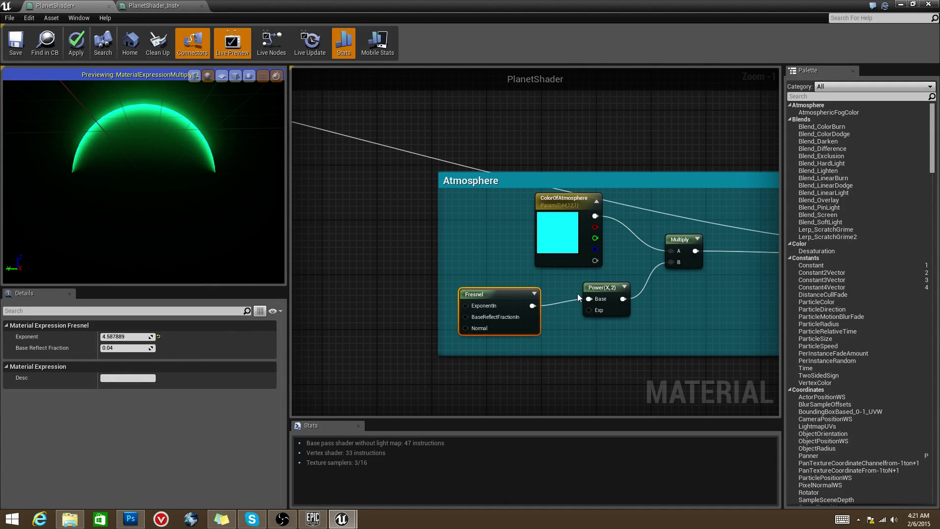
left_click(592, 287)
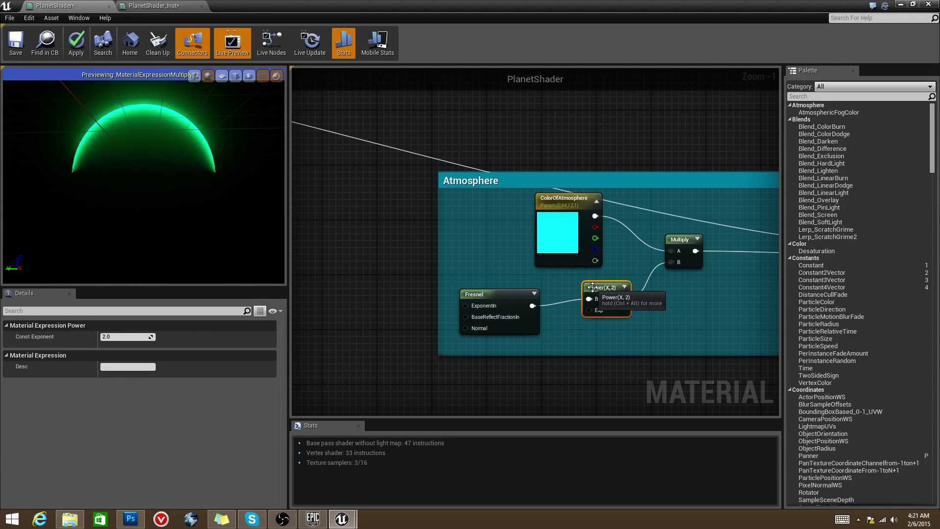
Step: Orbit the green rim glow into a dome and read ColorOfAtmosphere values R 0, G 44, B 12
left_click_drag(147, 162, 147, 141)
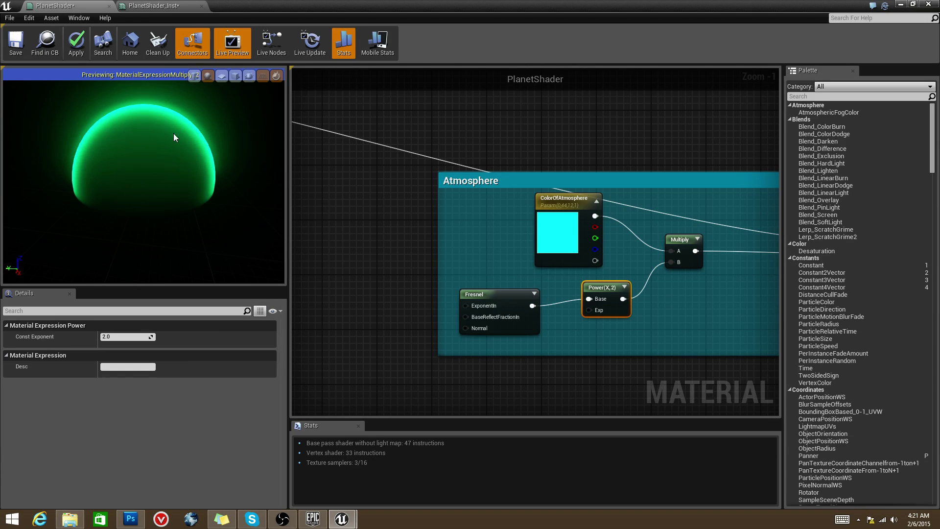
scroll(498, 251, "down", 1)
right_click_drag(528, 275, 494, 292)
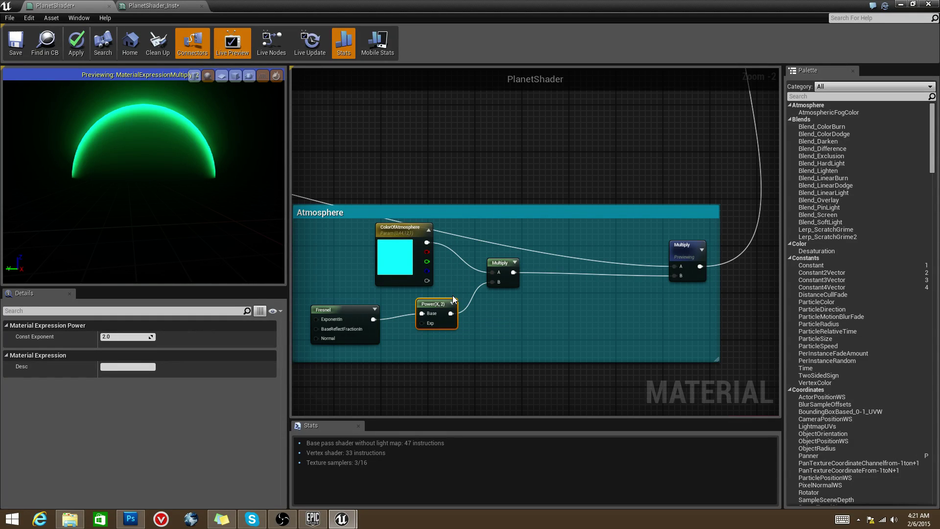
left_click(405, 245)
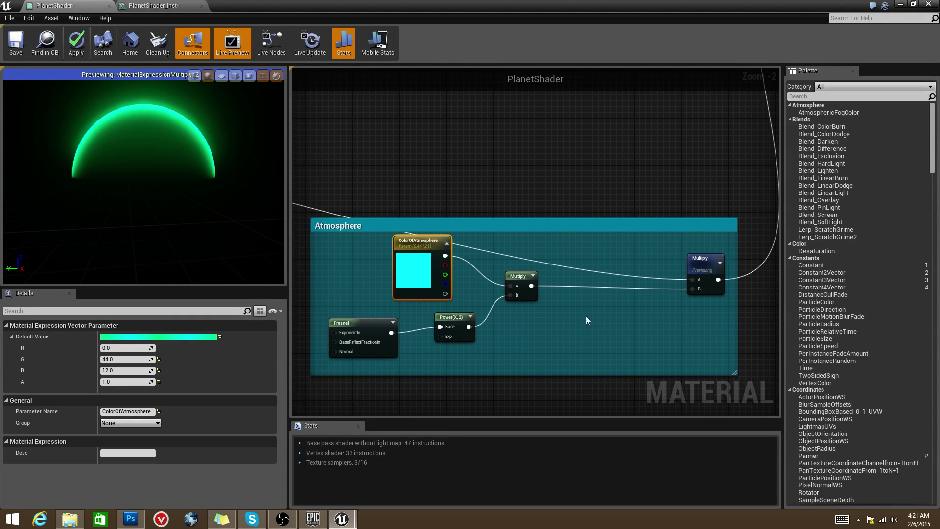
scroll(583, 304, "down", 1)
Step: Preview the inner Atmosphere Multiply node's result on the sphere
right_click_drag(538, 327, 666, 321)
scroll(666, 321, "down", 3)
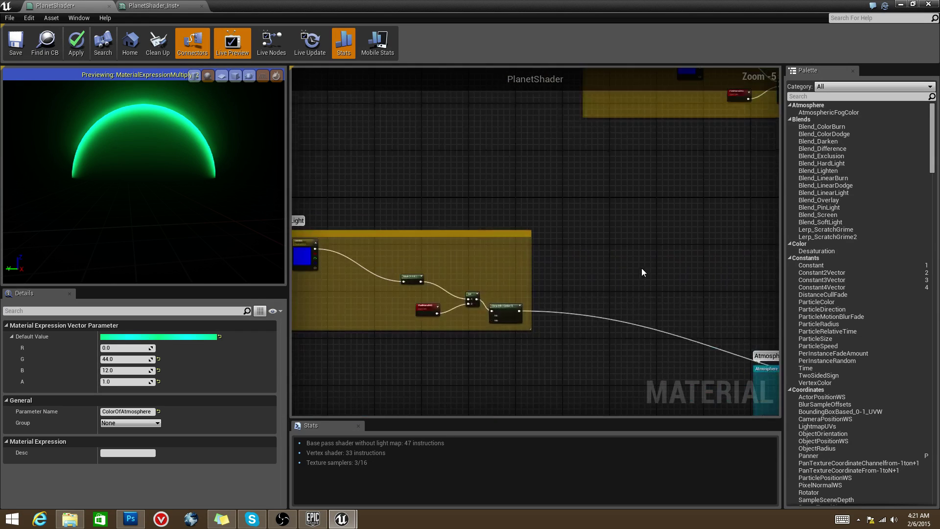
left_click_drag(426, 205, 709, 339)
right_click_drag(709, 339, 545, 291)
scroll(545, 291, "up", 5)
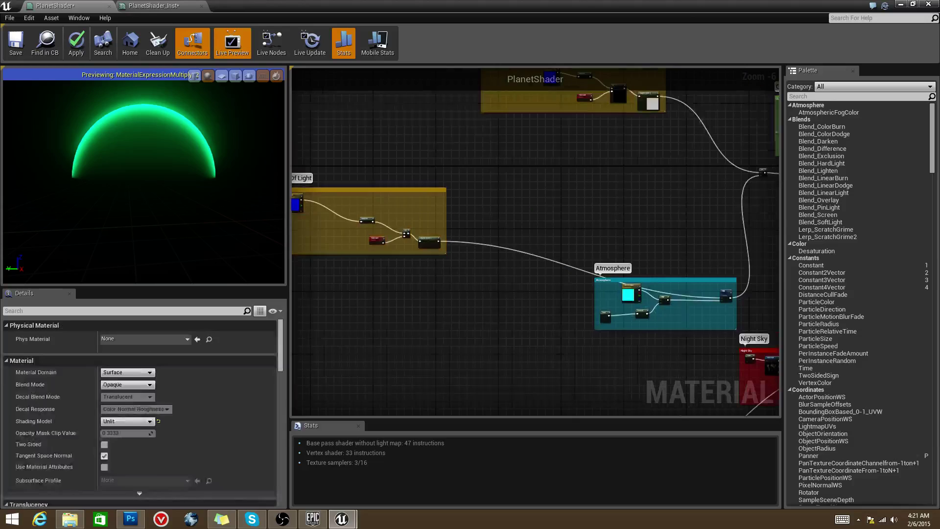
right_click(541, 300)
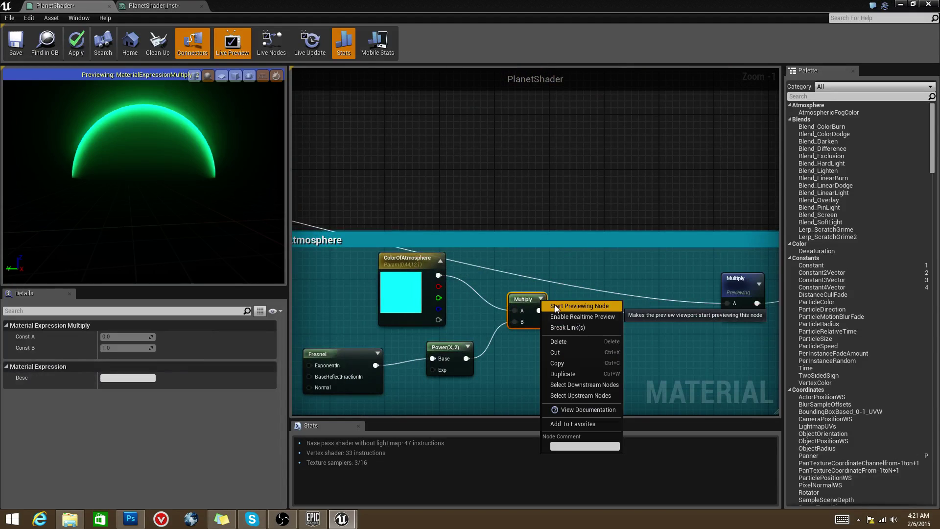
left_click(554, 305)
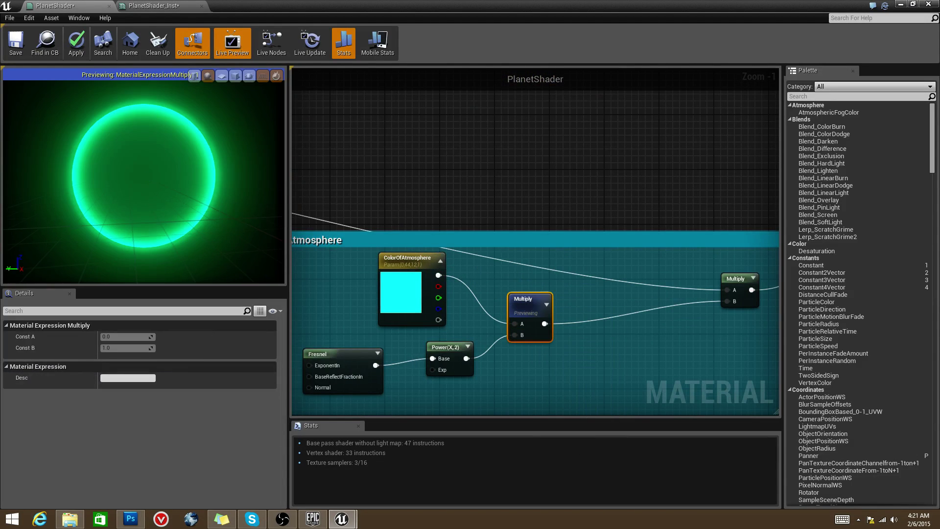
Step: Orbit the preview to see the full glowing ring, then back to the earlier angle
mouse_move(137, 151)
left_mouse_down()
mouse_move(147, 147)
mouse_move(136, 151)
left_mouse_up()
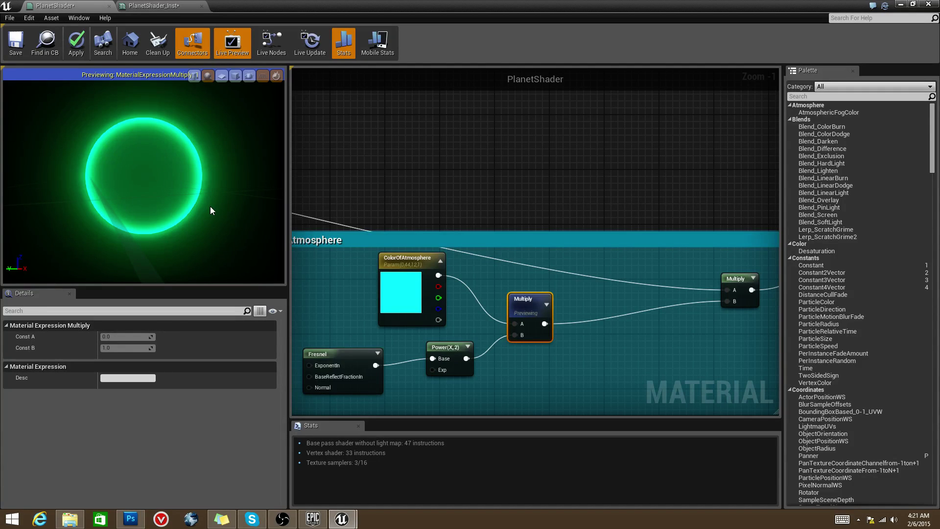
left_click_drag(210, 209, 211, 209)
right_click_drag(563, 218, 592, 164)
scroll(592, 164, "down", 1)
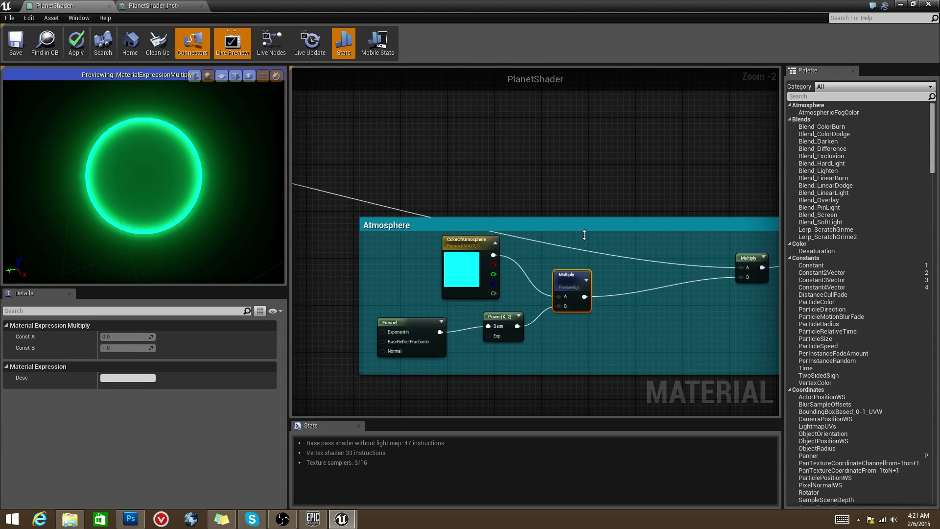
right_click_drag(585, 240, 574, 225)
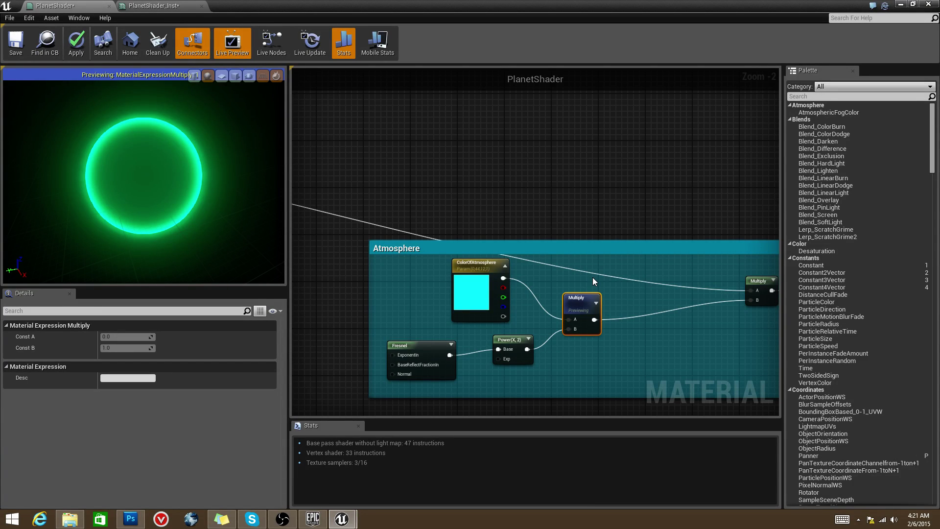
Step: Preview the final Atmosphere Multiply output and orbit to see its crescent rim
right_click_drag(592, 278, 538, 288)
right_click(721, 263)
left_click(737, 272)
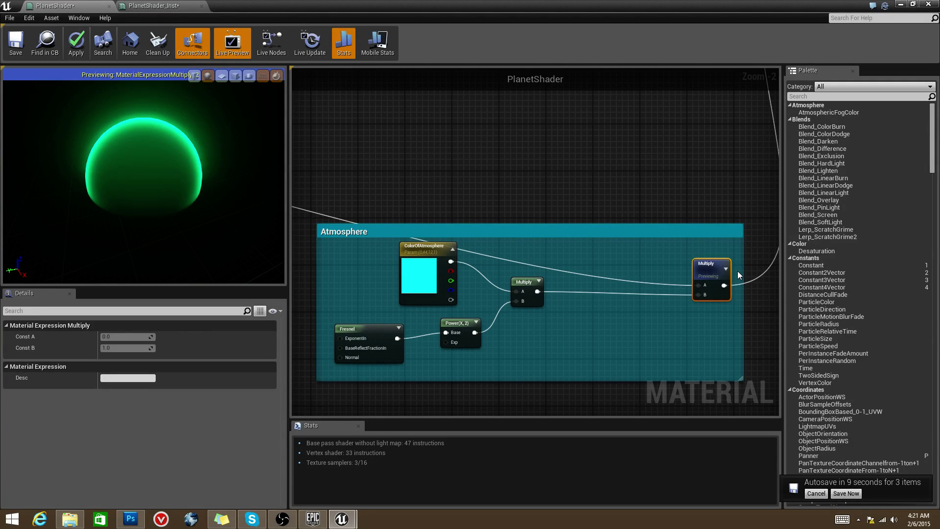
left_click_drag(147, 205, 147, 188)
Step: Postpone the pending autosave and bring up the previewed Multiply node's options
left_click(815, 493)
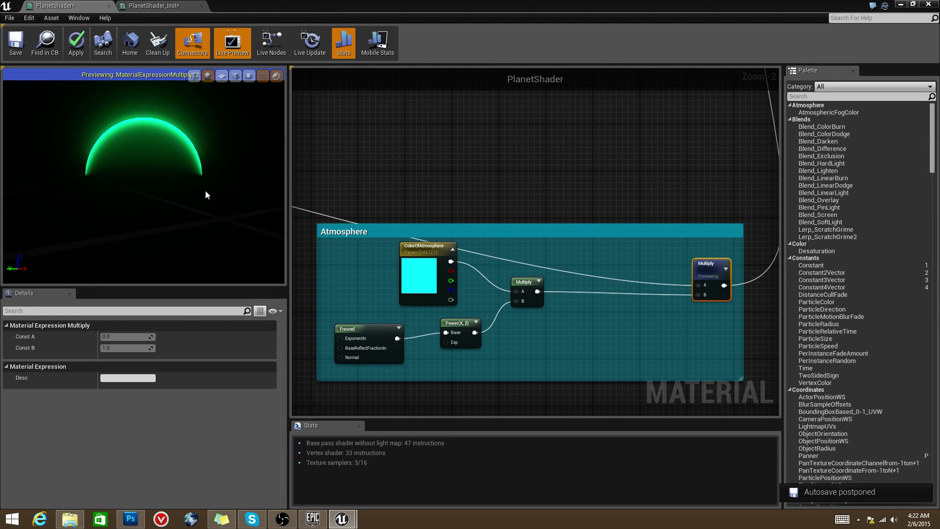
right_click_drag(518, 195, 464, 203)
scroll(463, 199, "down", 4)
scroll(529, 273, "up", 3)
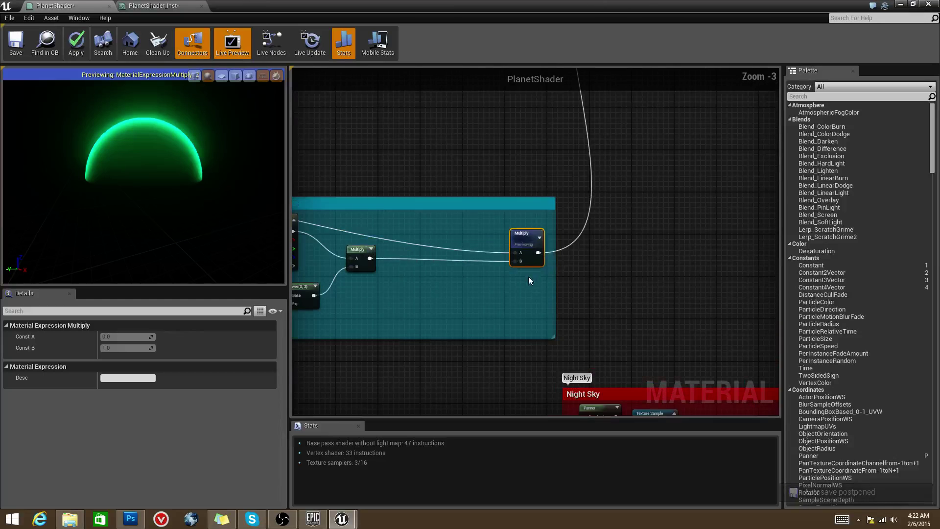
right_click(526, 240)
Step: Stop previewing the Multiply node to restore the full night-lit planet
left_click(559, 245)
scroll(592, 228, "down", 2)
right_click_drag(594, 246, 578, 200)
scroll(579, 200, "up", 2)
scroll(607, 214, "up", 4)
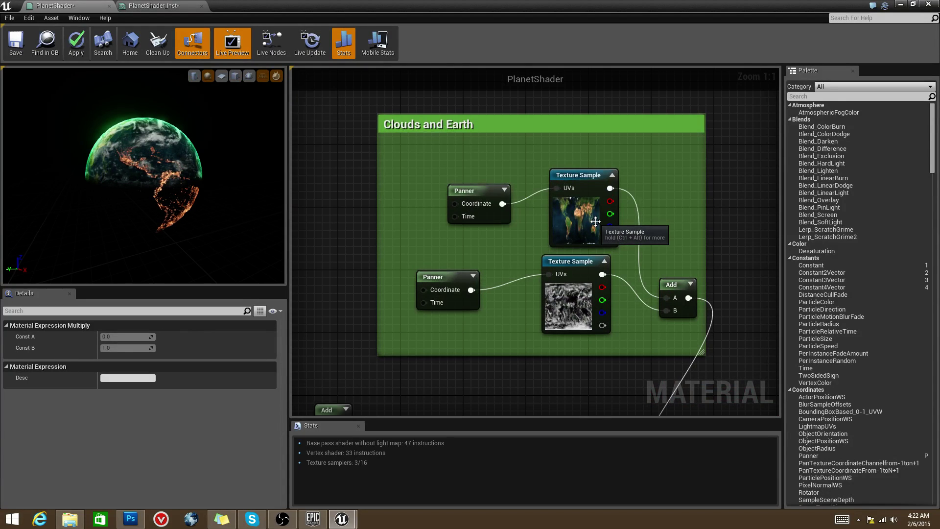
Step: Review earth_map's pan speed 0.0035 and Cloud_Map's pan speed 0.002 feeding the Add node
left_click(593, 227)
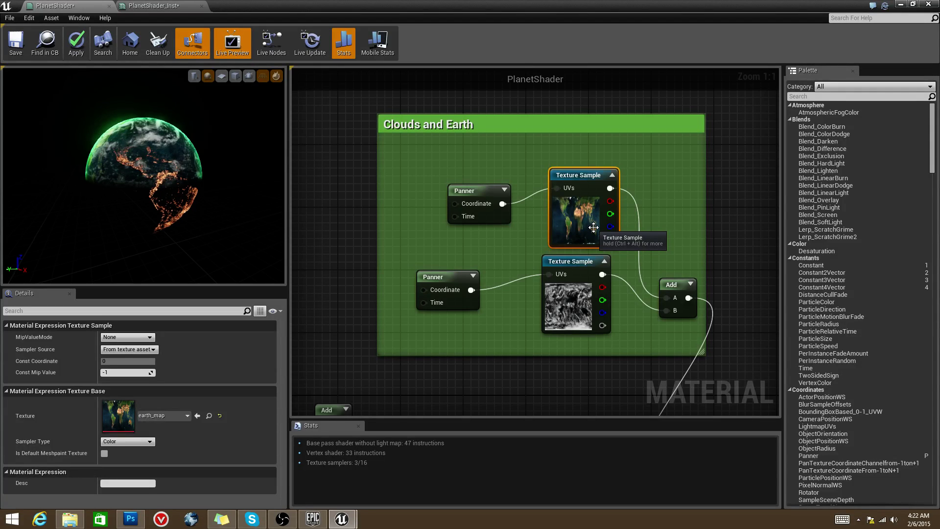
left_click(491, 191)
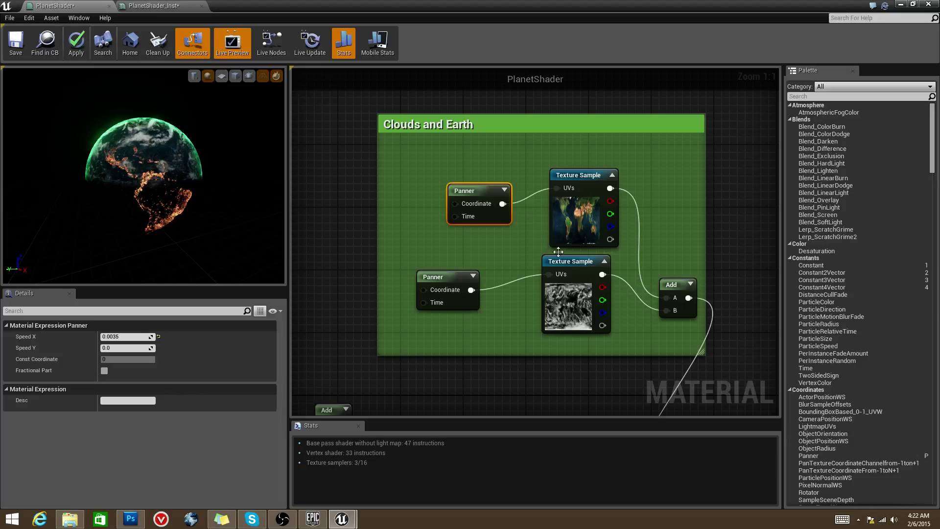
left_click_drag(579, 261, 578, 269)
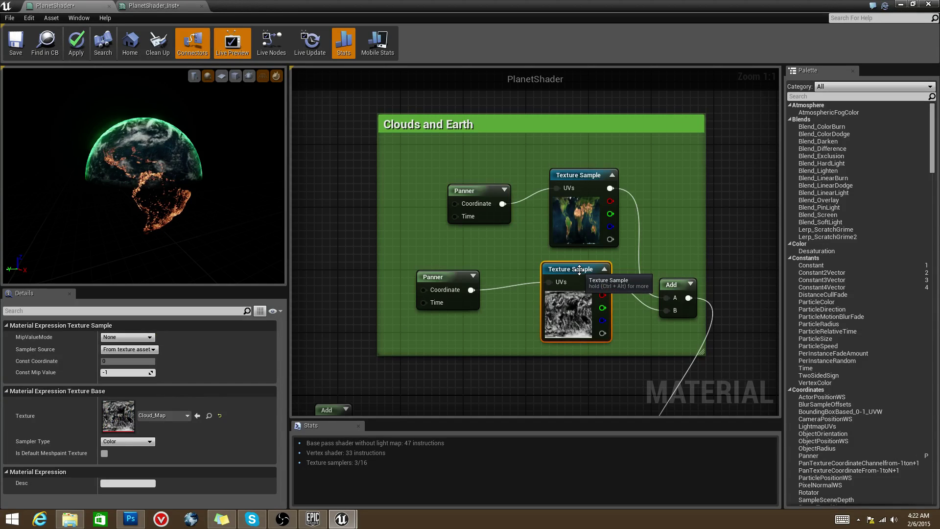
left_click(459, 276)
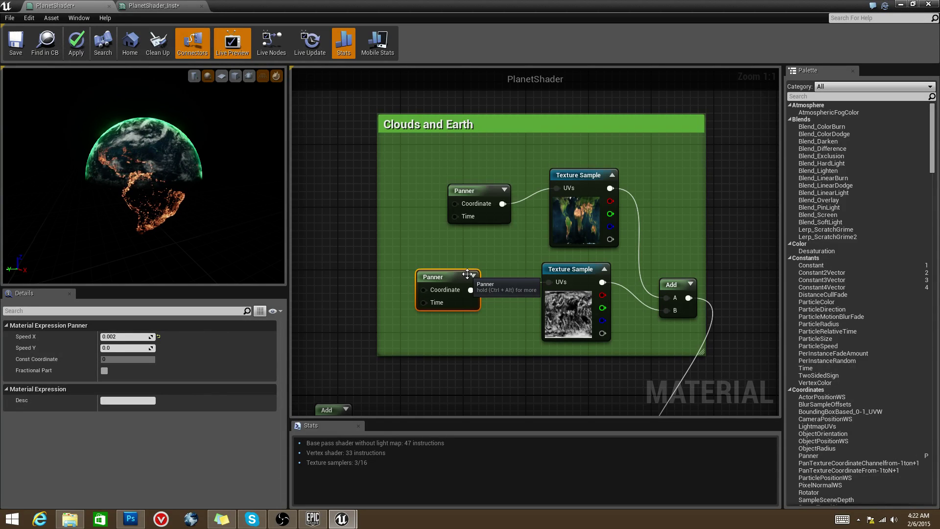
right_click_drag(611, 270, 566, 232)
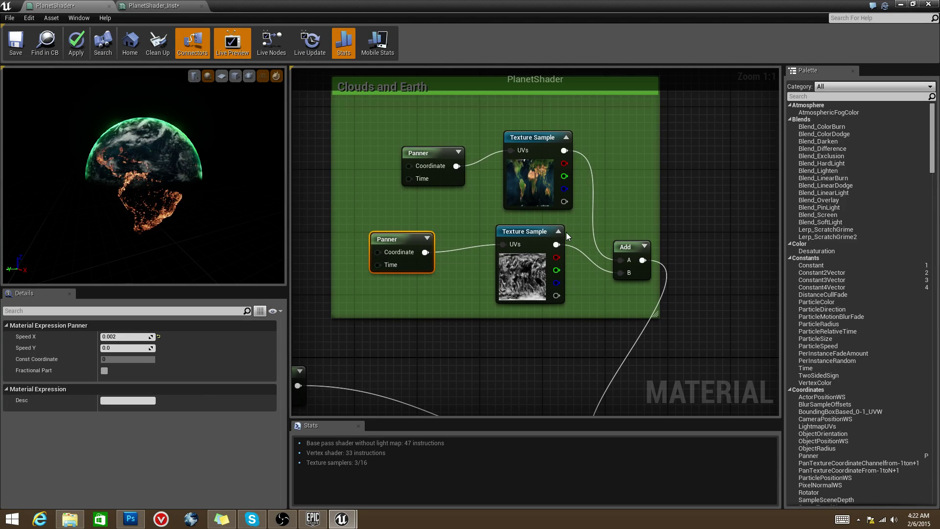
Step: Preview the Add node on the sphere, showing earth and clouds combined, and orbit it
left_click(641, 248)
right_click(648, 246)
left_click(652, 250)
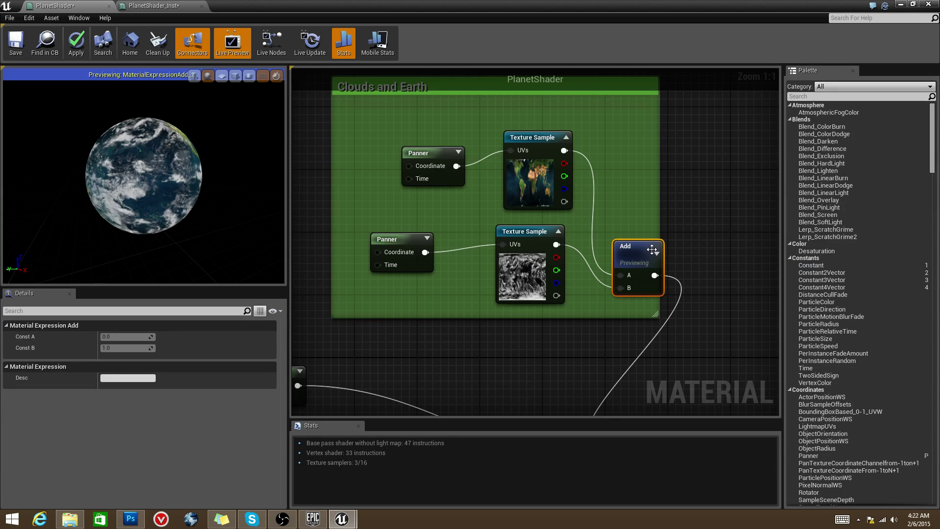
scroll(164, 160, "up", 5)
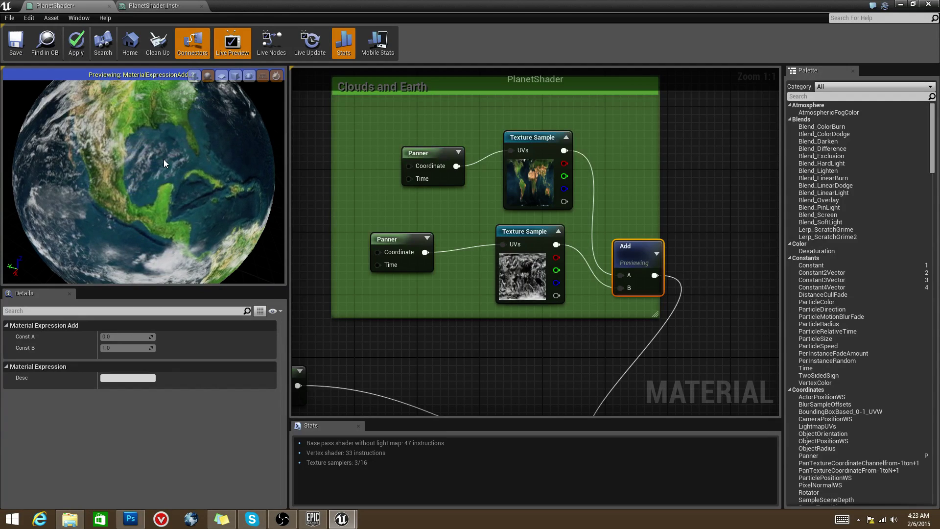
left_click_drag(262, 140, 161, 216)
Step: Expand the Add node below Clouds and Earth to reveal its thumbnail
scroll(161, 216, "down", 2)
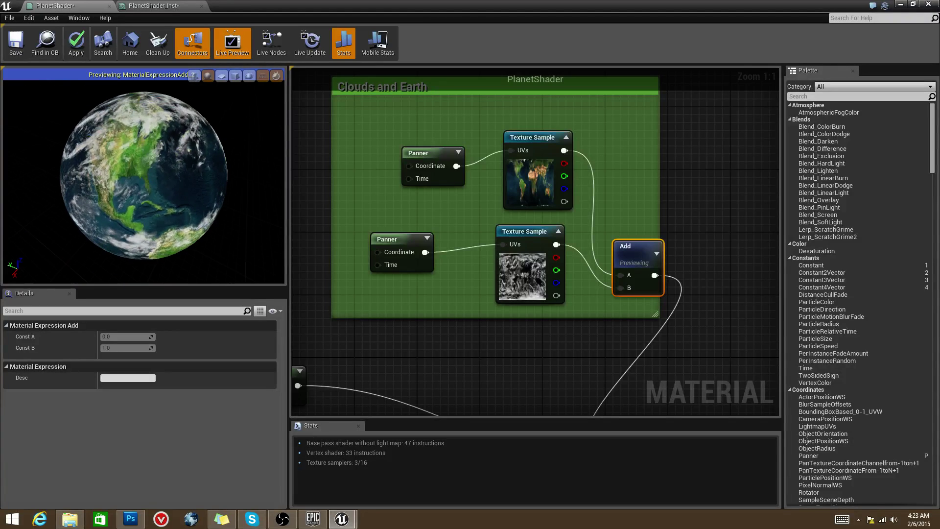
right_click_drag(626, 242, 627, 211)
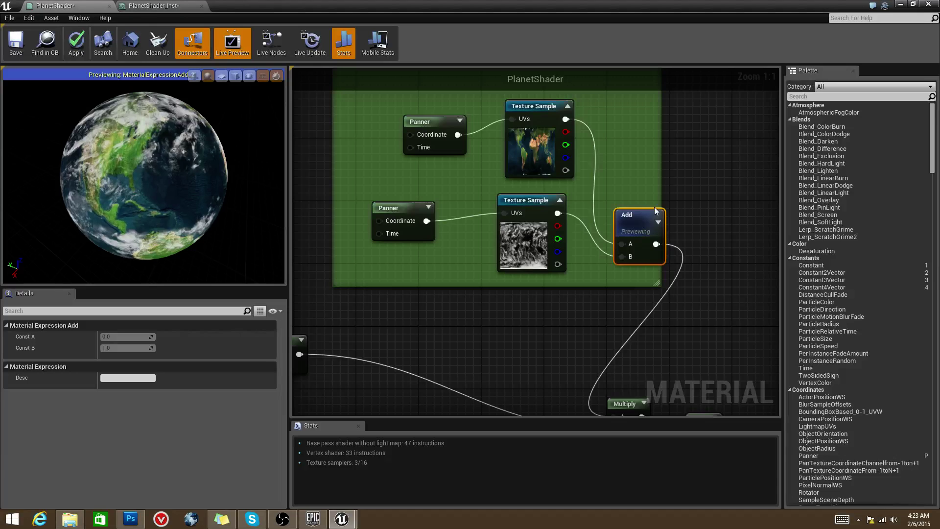
left_click(658, 222)
right_click(662, 224)
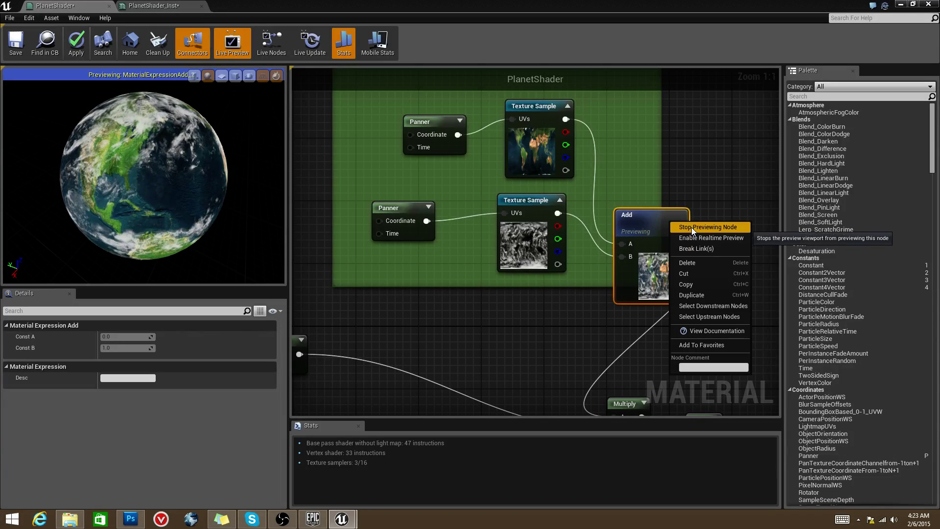
Step: Stop previewing the Add node and move the Atmosphere group up and left
left_click(691, 227)
scroll(651, 313, "down", 2)
scroll(622, 274, "down", 6)
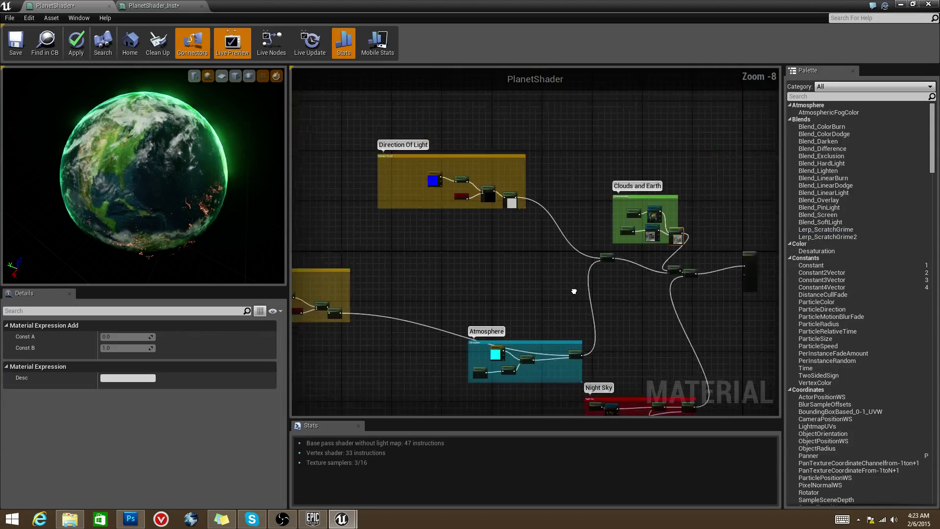
left_click_drag(656, 327, 655, 327)
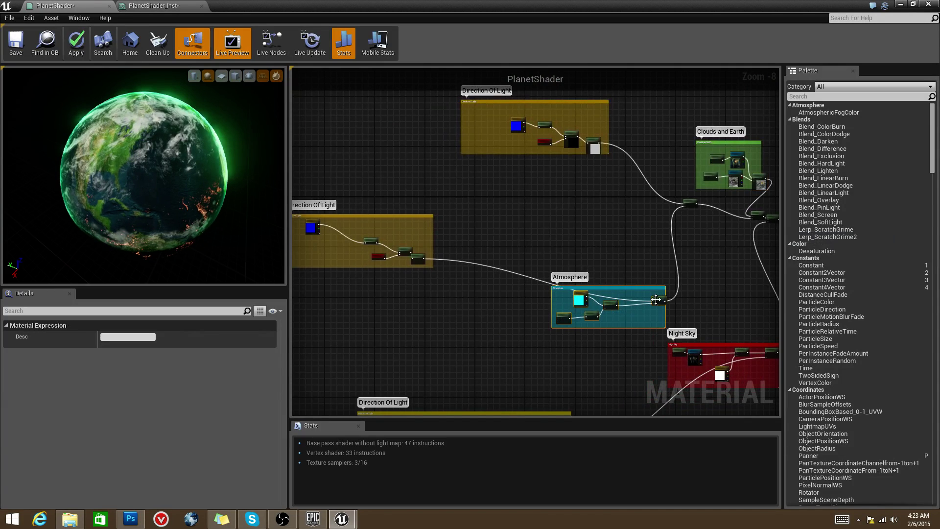
left_click_drag(654, 282, 627, 257)
left_click(648, 221)
right_click_drag(648, 222, 441, 318)
Step: Bring the Direction Of Light, Clouds and Earth and Atmosphere groups into view and preview the Add node
scroll(539, 257, "up", 2)
scroll(578, 261, "up", 4)
scroll(577, 262, "down", 2)
right_click_drag(294, 176, 383, 199)
scroll(399, 210, "up", 1)
scroll(571, 219, "down", 3)
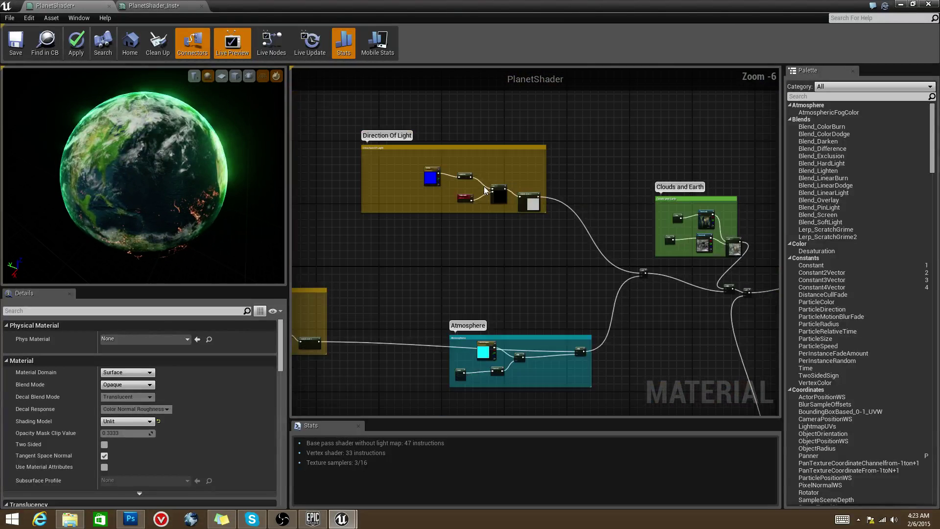
right_click_drag(571, 218, 524, 201)
scroll(599, 252, "up", 7)
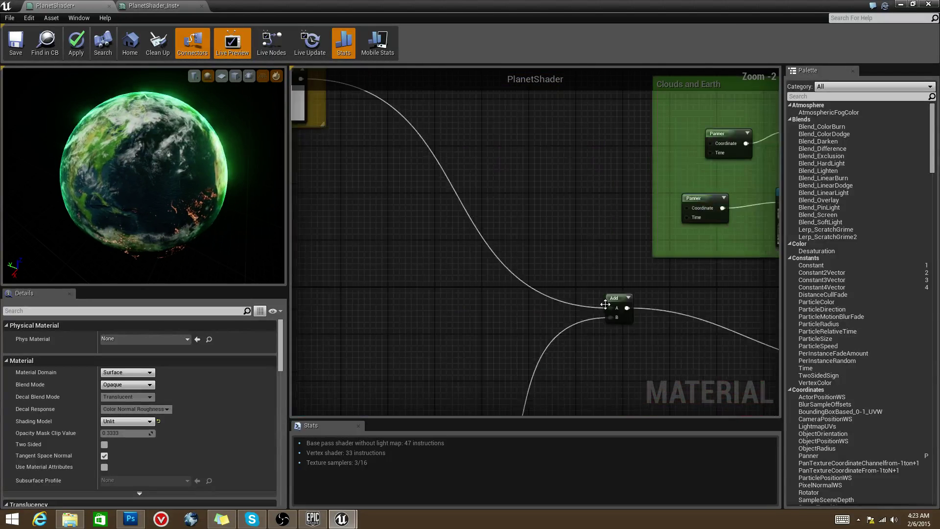
right_click(587, 252)
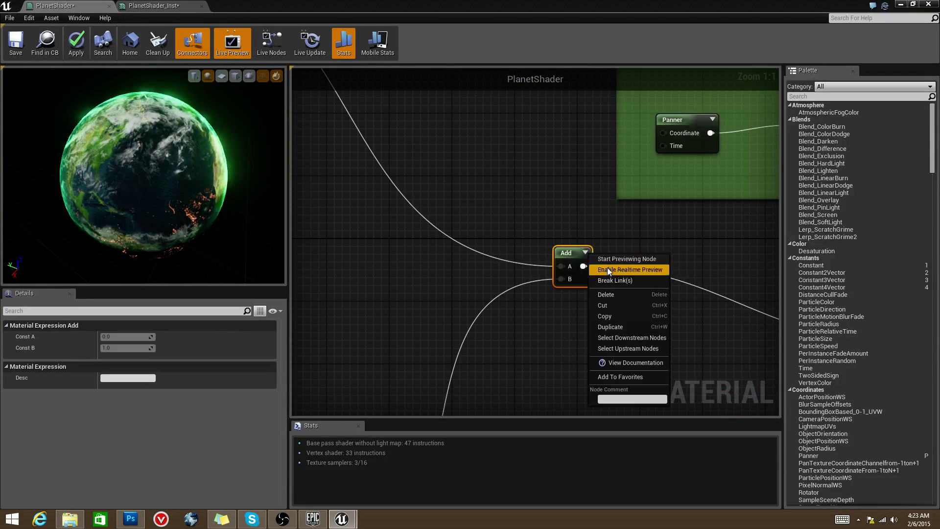
left_click(631, 255)
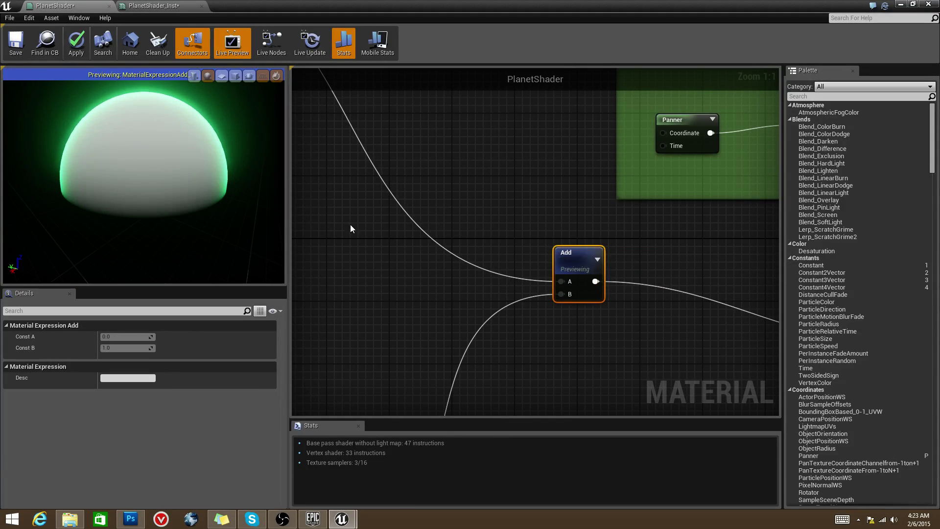
Step: Preview the Atmosphere group's final Multiply node, leaving only a green glowing rim
scroll(417, 233, "down", 4)
scroll(550, 265, "up", 1)
left_click(591, 216)
right_click(593, 217)
left_click(612, 224)
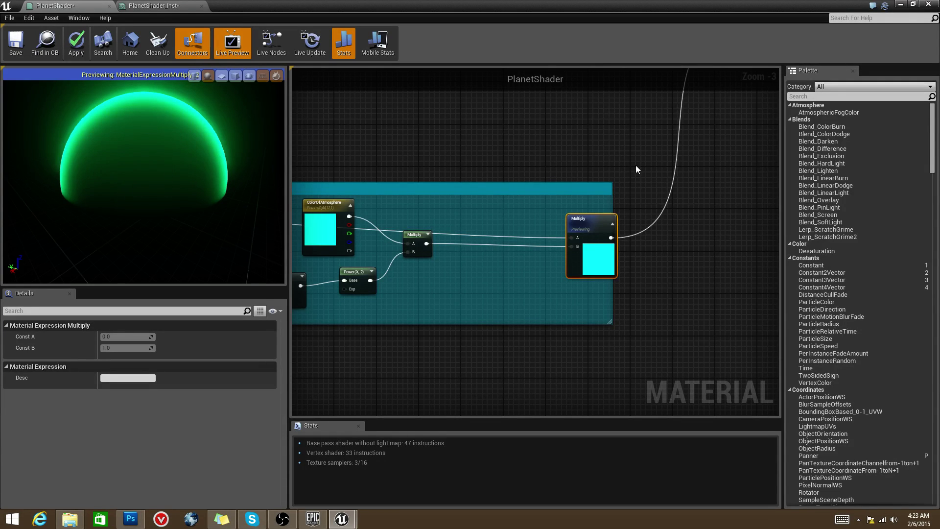
Step: Preview the Add node on the sphere again
right_click_drag(664, 154, 493, 368)
right_click(593, 223)
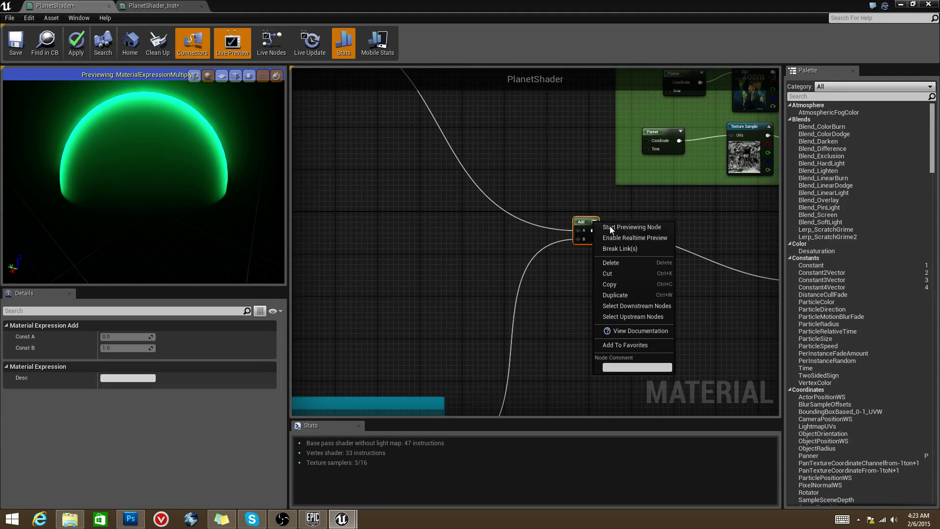
left_click(615, 226)
right_click_drag(615, 226, 563, 247)
right_click_drag(533, 281, 662, 289)
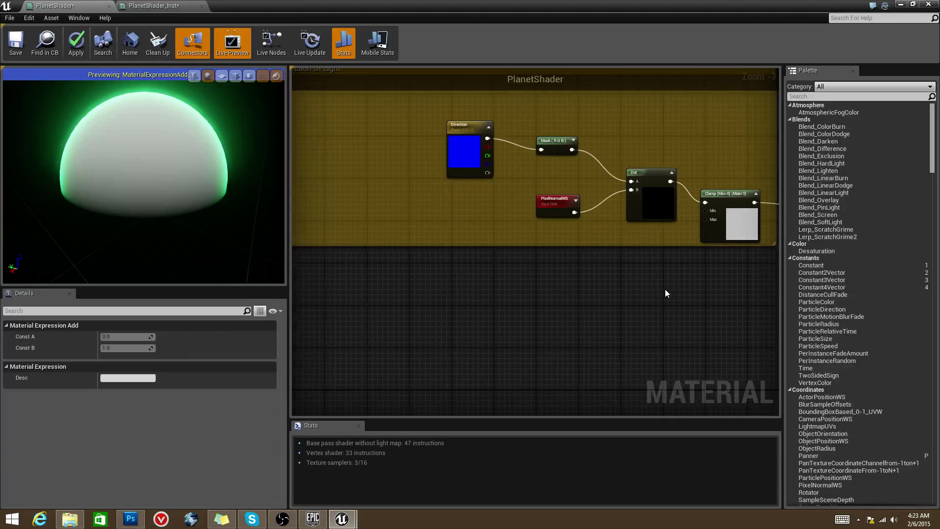
scroll(663, 289, "down", 3)
left_click_drag(493, 191, 718, 291)
scroll(673, 292, "up", 2)
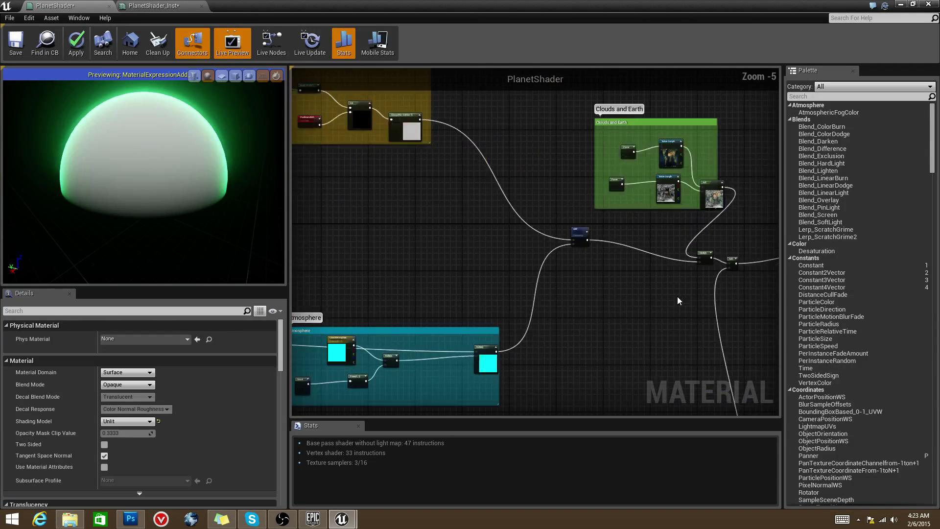
scroll(673, 291, "up", 1)
right_click_drag(590, 231, 525, 260)
scroll(431, 224, "up", 1)
Step: Preview the Multiply node beside the Add, showing the cloudy planet with green rim, and orbit it
left_click(426, 226)
scroll(525, 261, "up", 2)
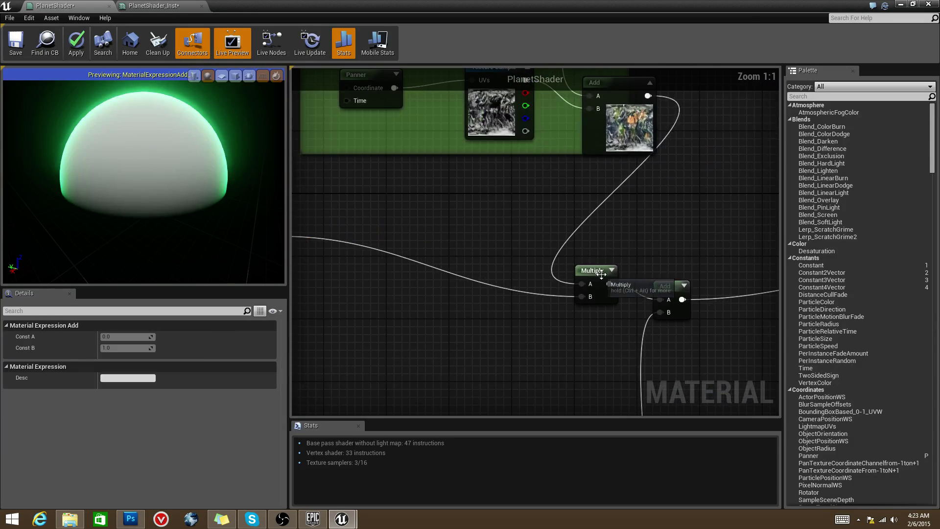
left_click(593, 270)
right_click_drag(593, 270, 509, 238)
right_click_drag(565, 374, 558, 294)
right_click(612, 288)
left_click(632, 292)
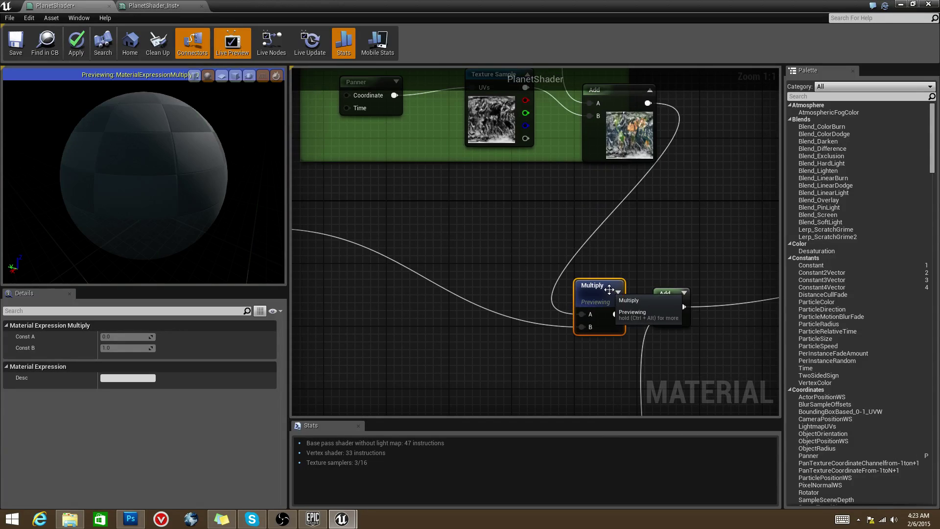
left_click_drag(598, 289, 567, 264)
mouse_move(238, 215)
left_mouse_down()
mouse_move(205, 216)
mouse_move(238, 216)
left_mouse_up()
right_click_drag(473, 288, 423, 248)
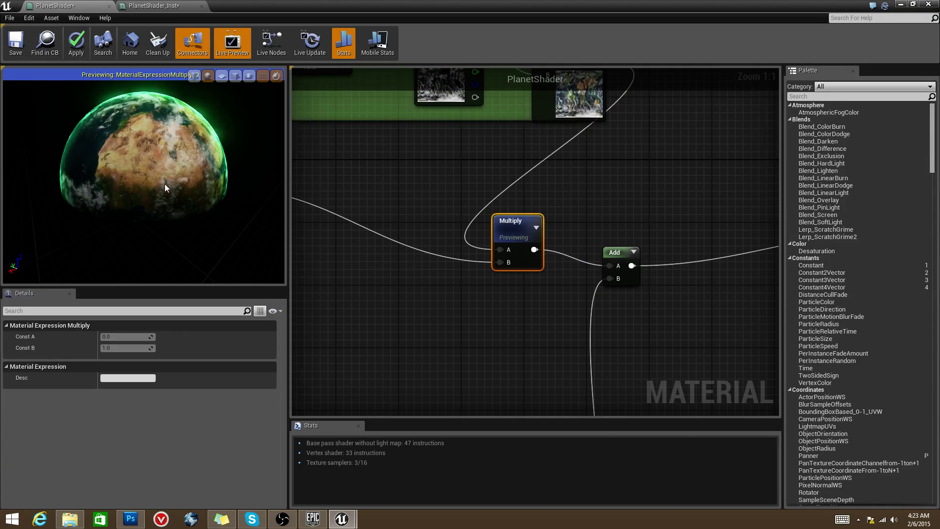
scroll(524, 227, "down", 7)
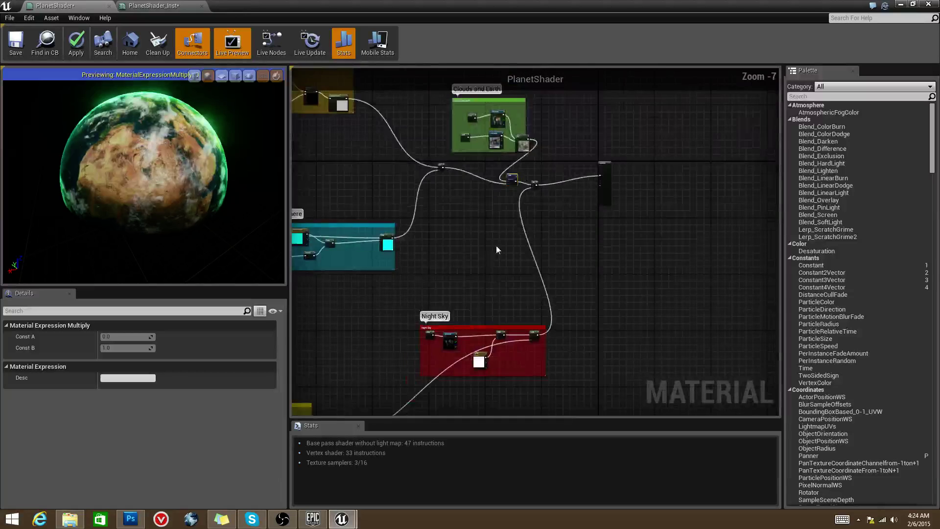
Step: Orbit the preview planet to inspect its dark side
right_click_drag(445, 250, 634, 204)
left_click_drag(204, 247, 165, 176)
right_click_drag(333, 362, 379, 283)
scroll(447, 303, "down", 2)
scroll(382, 306, "up", 7)
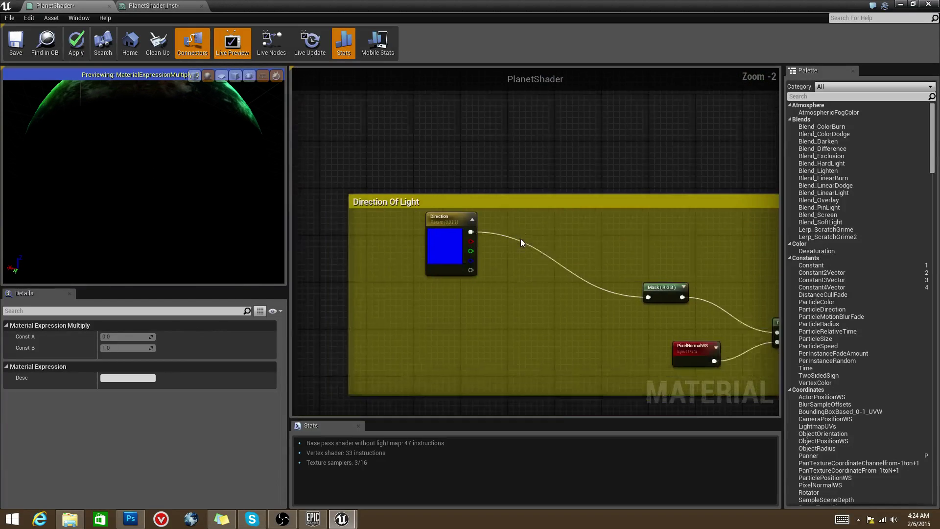
scroll(474, 276, "down", 2)
Step: Move the Direction node closer to the Mask node and check the Dot node in the chain
right_click_drag(474, 276, 515, 351)
scroll(531, 350, "down", 1)
scroll(411, 294, "up", 1)
left_click_drag(412, 295, 502, 319)
scroll(462, 285, "up", 4)
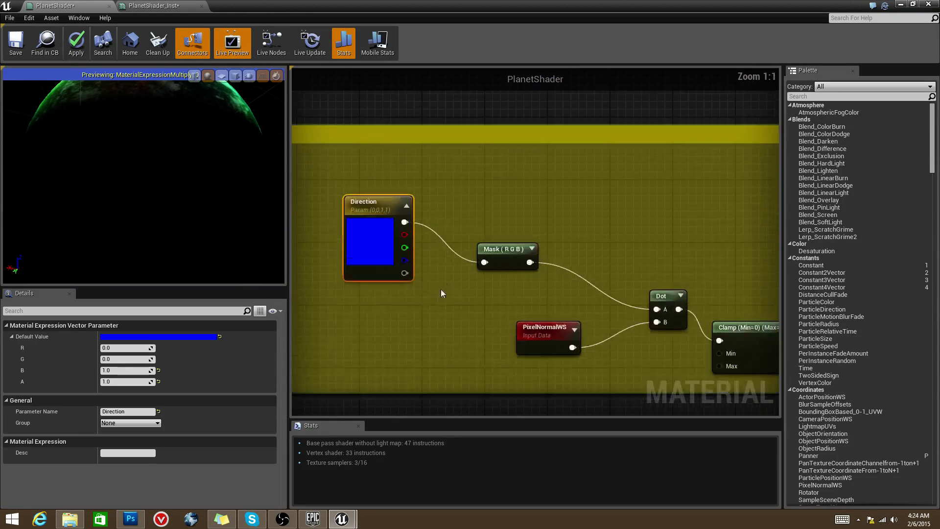
left_click(439, 293)
left_click(393, 271)
left_click(509, 251)
right_click_drag(607, 290, 492, 257)
left_click(547, 264)
right_click_drag(443, 301, 350, 270)
Step: Wire the first Clamp straight into Multiply's A input and delete the Power(X,1) node
right_click_drag(544, 257, 477, 258)
left_click_drag(477, 258, 477, 231)
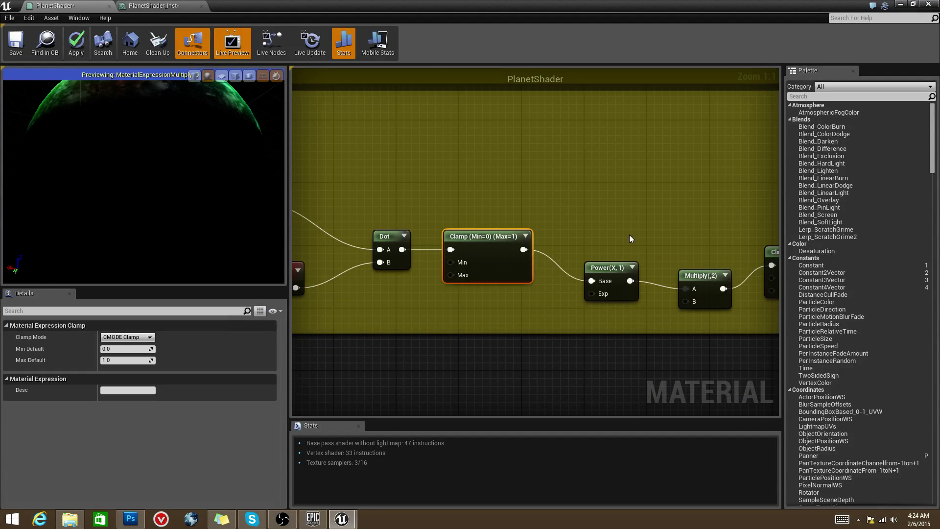
right_click_drag(477, 231, 386, 274)
right_click_drag(494, 300, 519, 273)
left_click(521, 295)
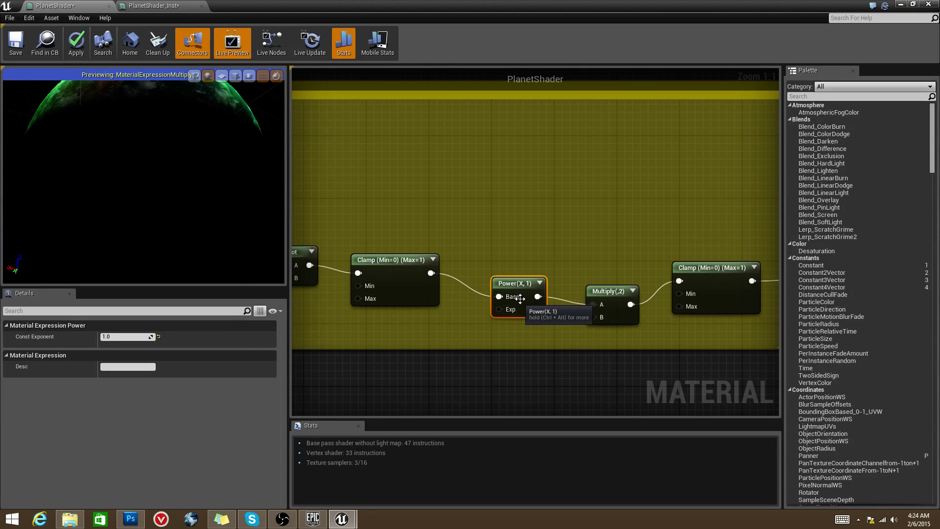
right_click_drag(563, 277, 552, 280)
left_click_drag(503, 277, 503, 269)
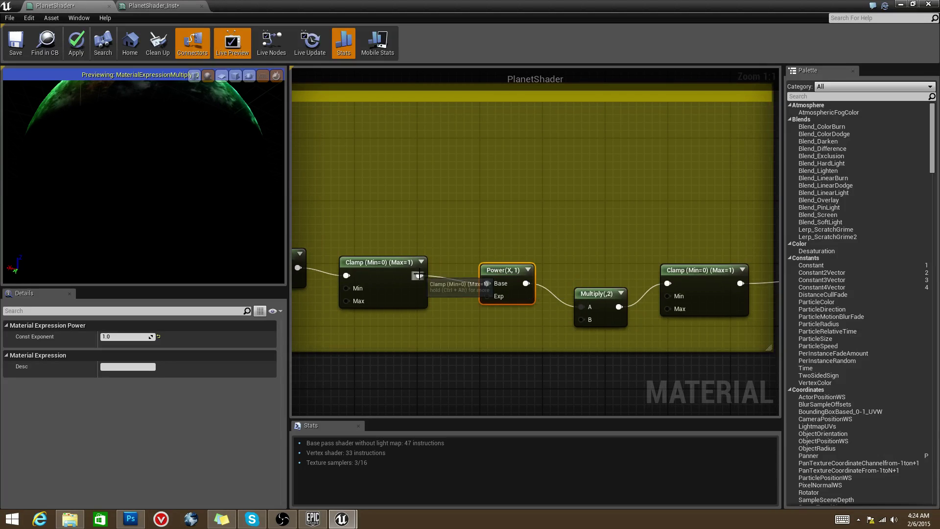
left_click_drag(419, 275, 581, 307)
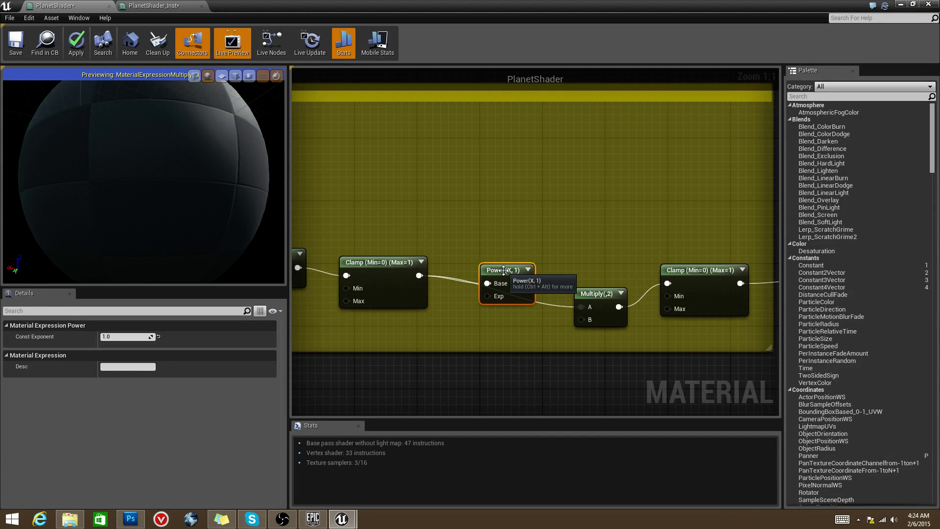
key("Delete")
right_click_drag(504, 274, 446, 273)
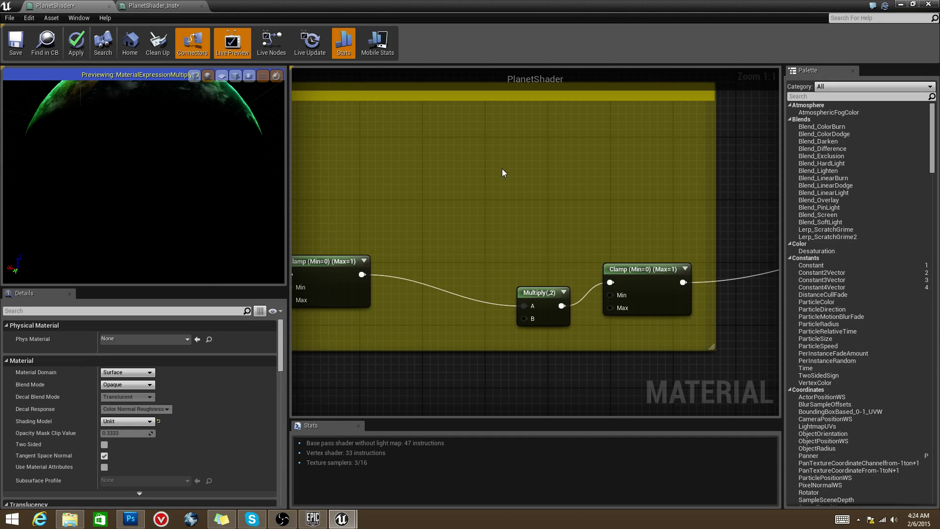
Step: Line up the Multiply and first Clamp nodes in the Direction Of Light group
left_click_drag(543, 289, 535, 276)
right_click_drag(536, 276, 421, 274)
scroll(445, 251, "down", 1)
scroll(550, 269, "up", 1)
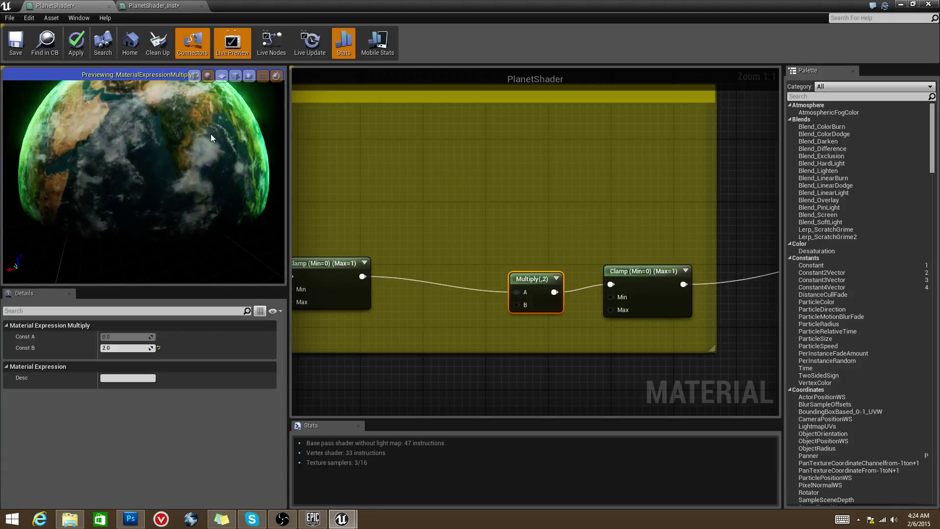
scroll(478, 241, "down", 1)
left_click_drag(366, 263, 432, 275)
scroll(515, 266, "up", 1)
left_click(546, 273)
right_click_drag(455, 258, 497, 278)
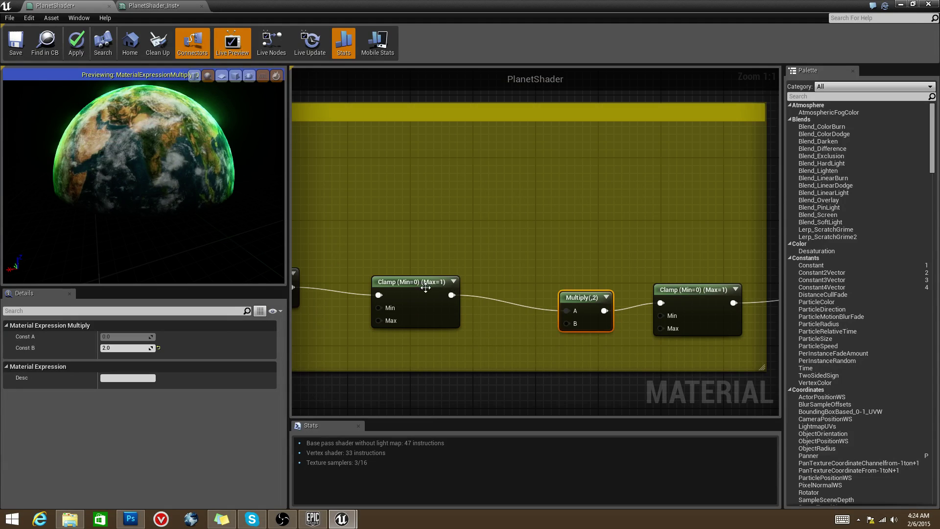
left_click_drag(423, 287, 424, 279)
right_click_drag(424, 279, 374, 275)
left_click(541, 295)
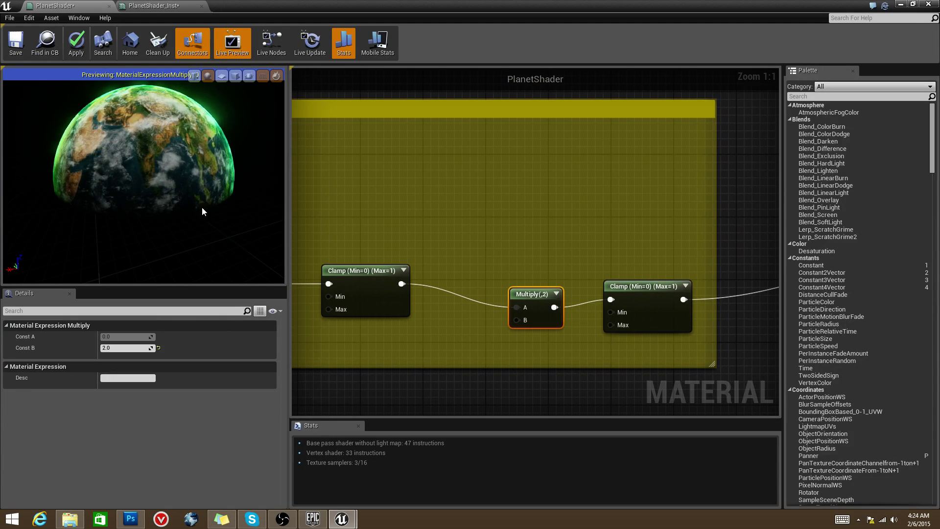
Step: Preview the first Clamp, the Multiply, then the second Clamp, ending on a hard-edged lit half-sphere
right_click(400, 271)
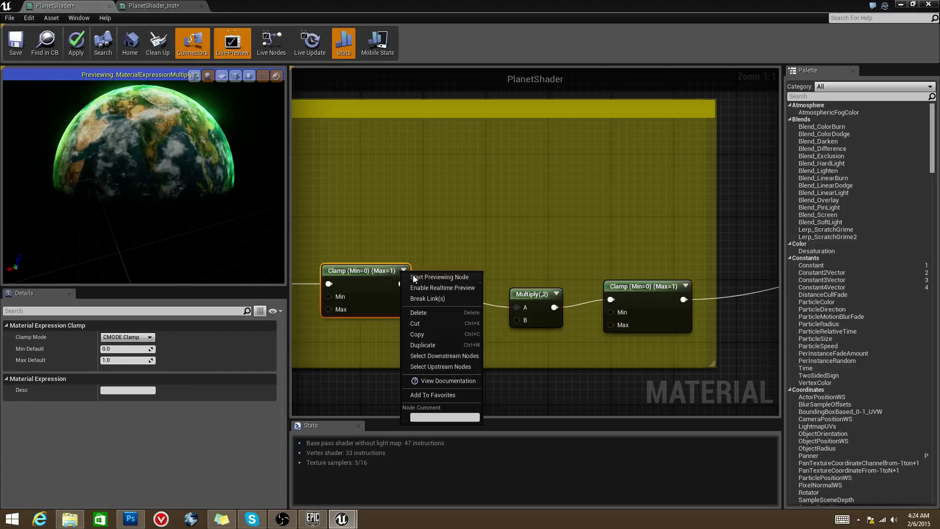
left_click(416, 281)
left_click_drag(171, 193, 126, 158)
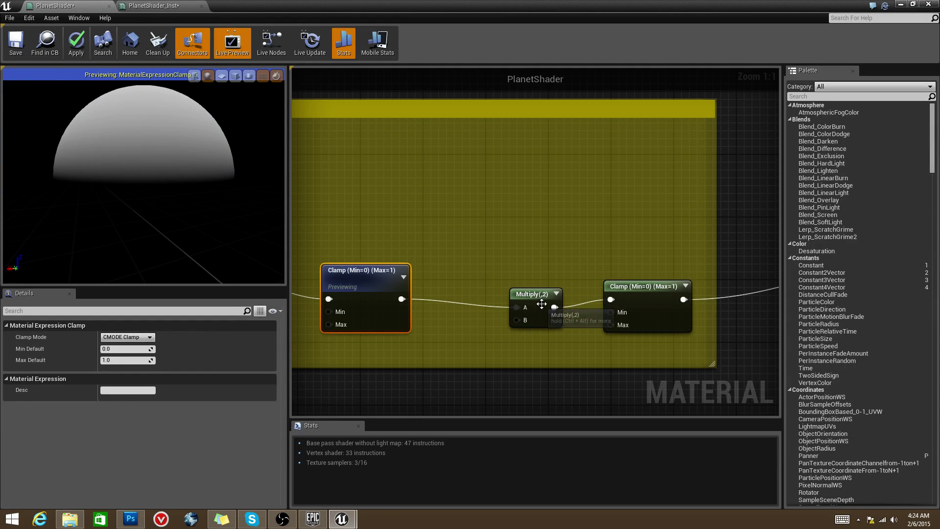
right_click(554, 293)
left_click(578, 296)
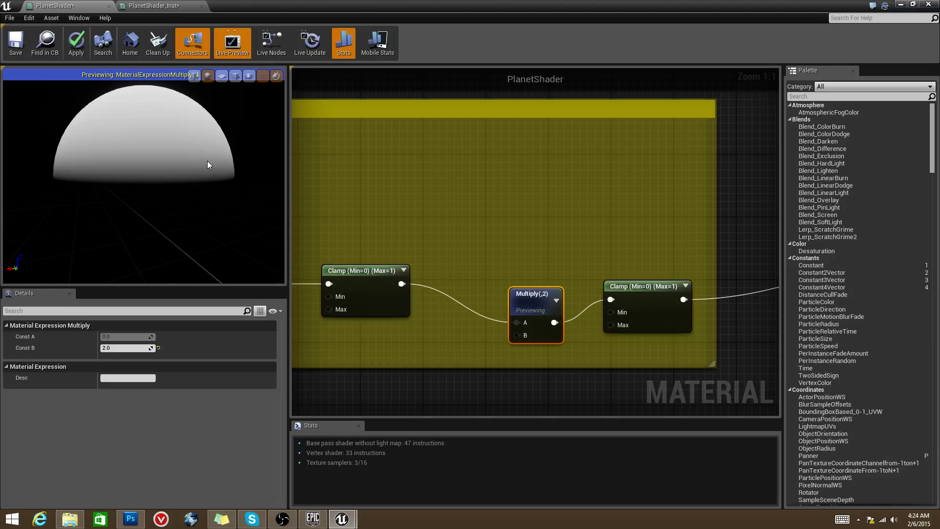
right_click(683, 293)
left_click(706, 294)
left_click_drag(164, 174, 108, 123)
scroll(539, 230, "down", 3)
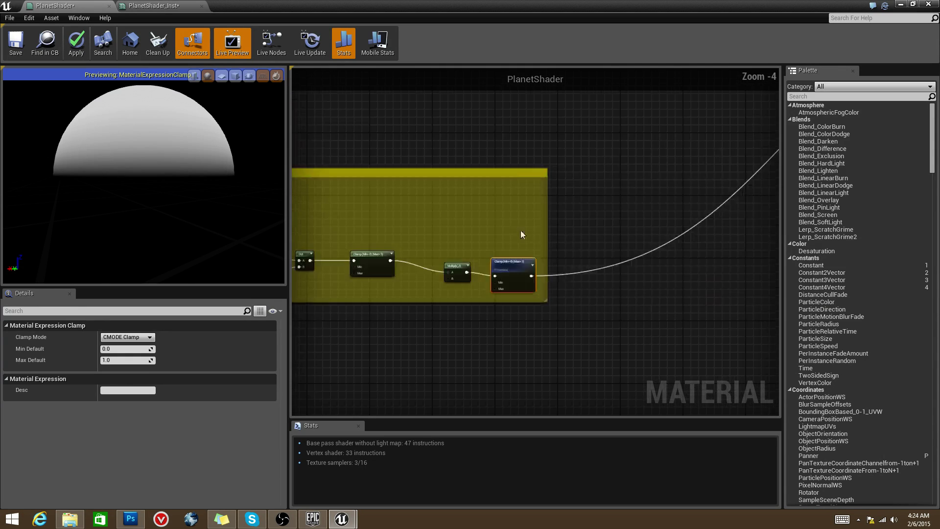
right_click_drag(538, 230, 691, 198)
Step: Preview the Night Sky Lerp node, showing city lights on a dark sphere, and expand its thumbnail
scroll(660, 214, "up", 3)
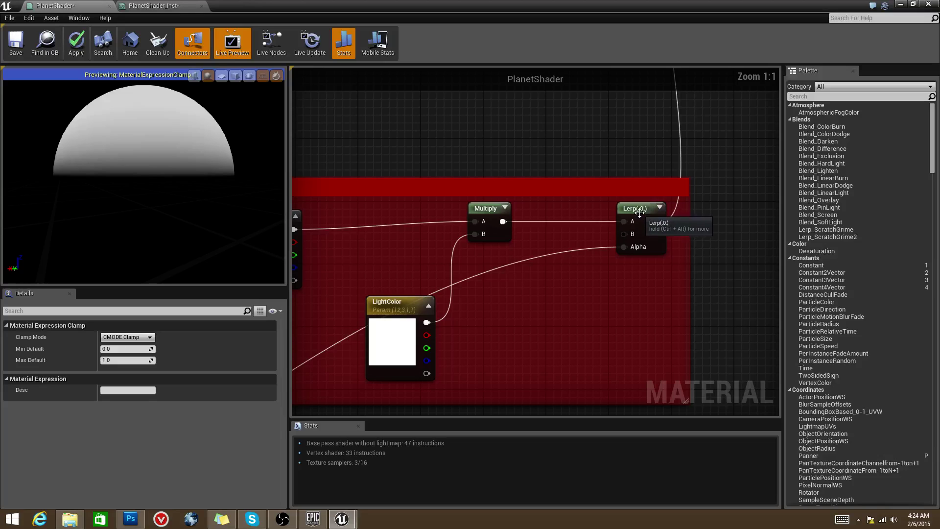
right_click(662, 208)
left_click(675, 210)
right_click_drag(525, 252, 626, 249)
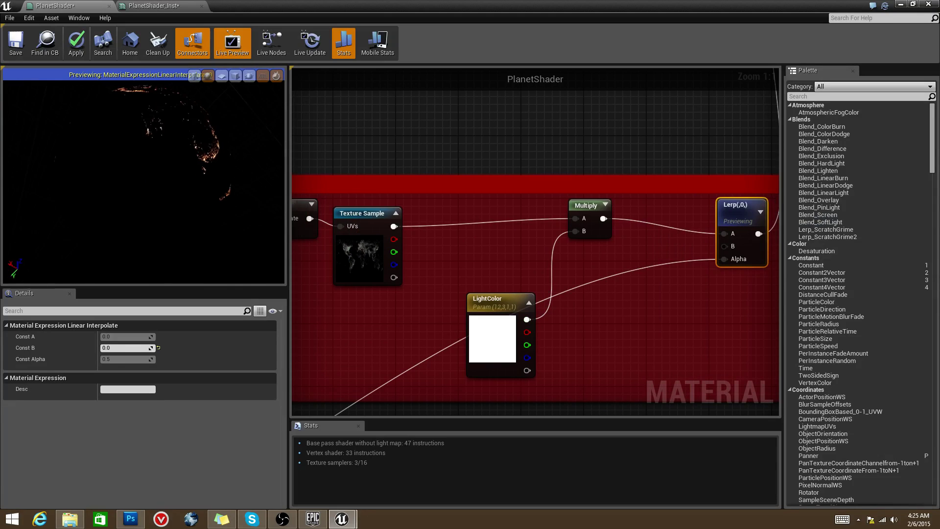
scroll(566, 252, "down", 4)
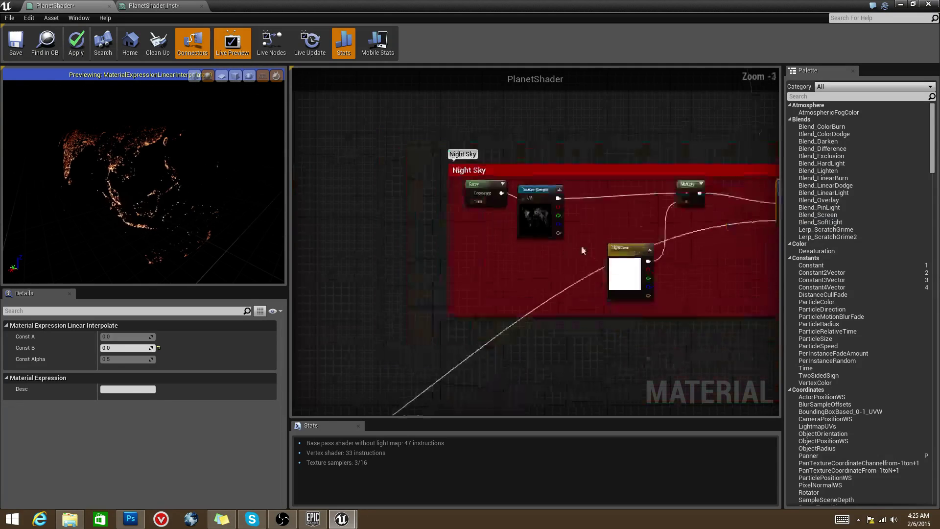
scroll(565, 252, "down", 3)
right_click_drag(565, 252, 606, 244)
scroll(483, 280, "up", 4)
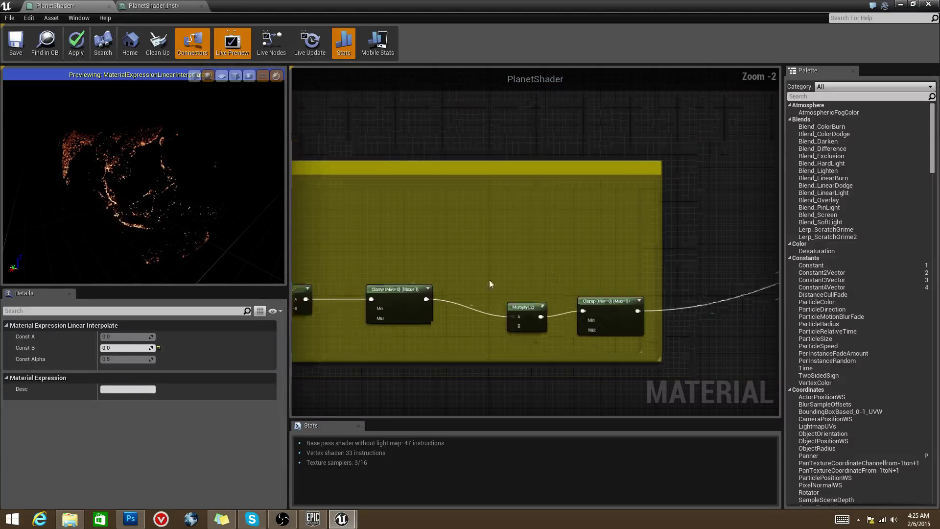
right_click_drag(553, 277, 581, 267)
scroll(645, 254, "up", 1)
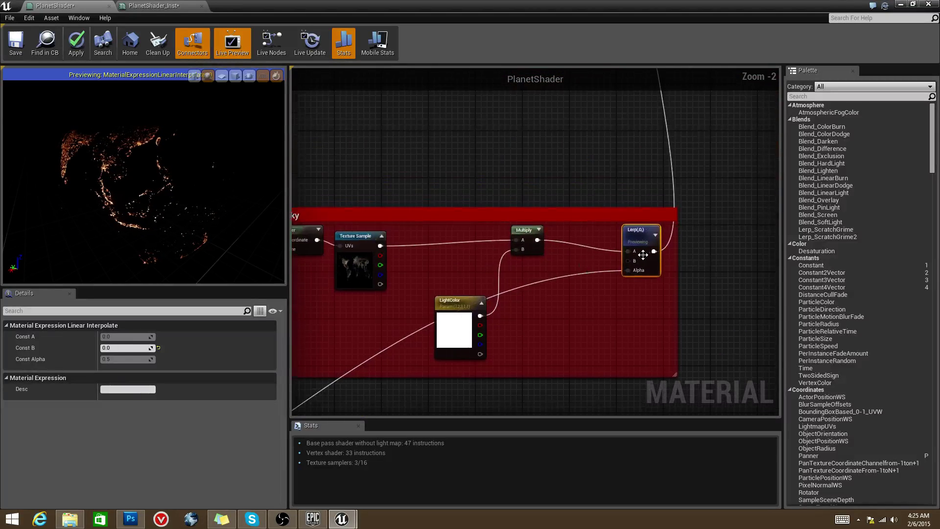
scroll(645, 254, "up", 2)
scroll(632, 230, "down", 2)
scroll(631, 230, "up", 2)
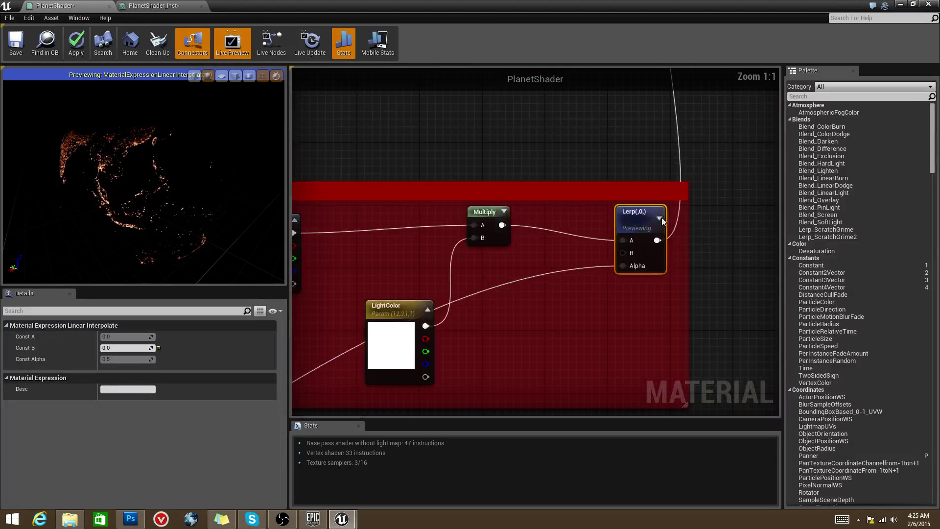
left_click(658, 219)
Step: Shift the Lerp node left, then up and right so its wires from Multiply run cleanly
scroll(715, 220, "down", 4)
right_click_drag(715, 221, 608, 279)
scroll(661, 256, "up", 4)
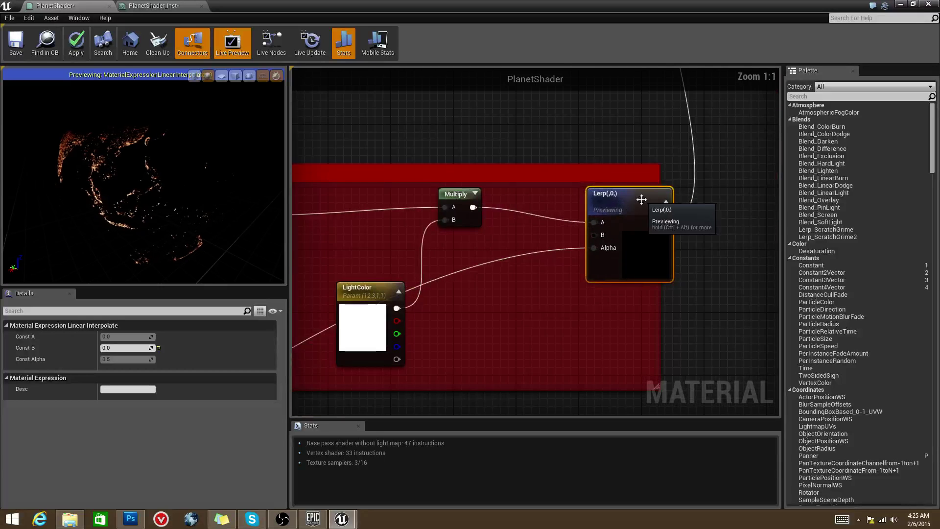
right_click_drag(640, 199, 647, 228)
right_click_drag(553, 300, 597, 317)
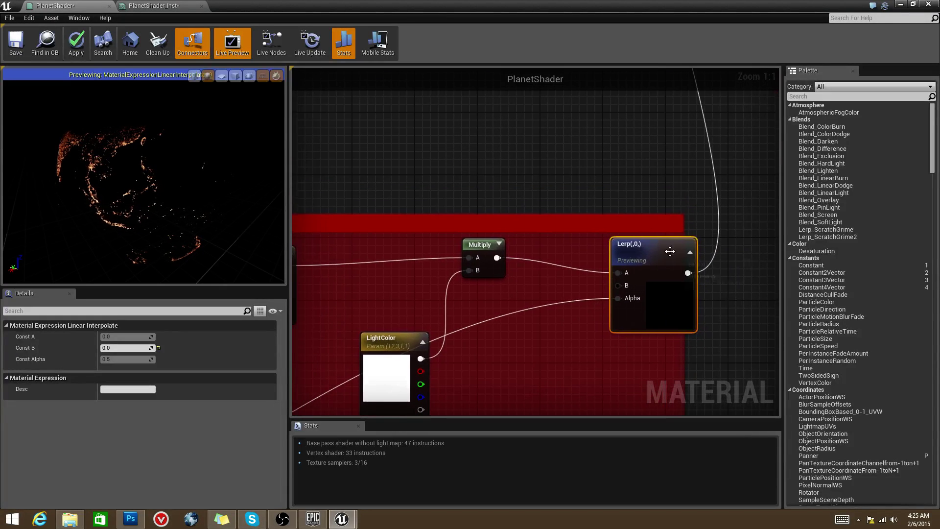
left_click_drag(669, 247, 626, 252)
scroll(626, 252, "down", 2)
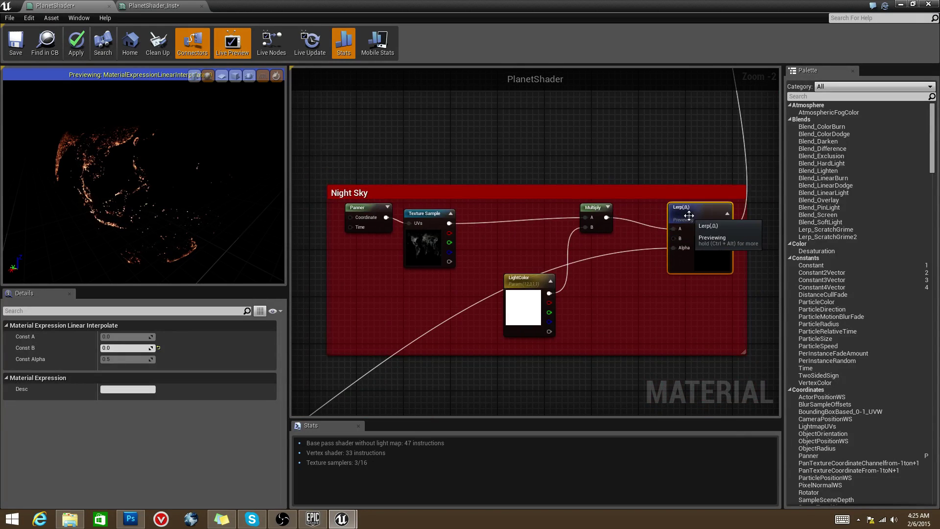
right_click(727, 215)
key("Escape")
right_click(726, 217)
key("Escape")
left_click_drag(701, 227, 711, 215)
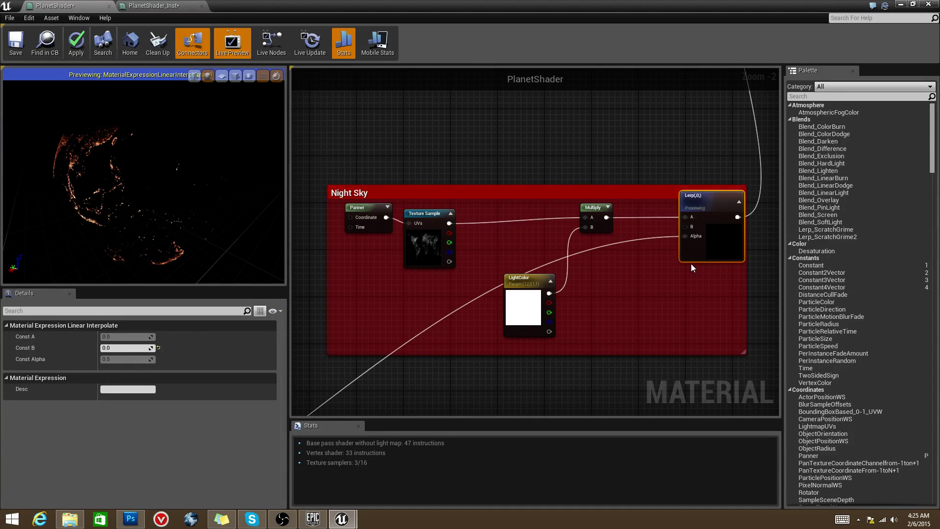
right_click_drag(691, 263, 744, 269)
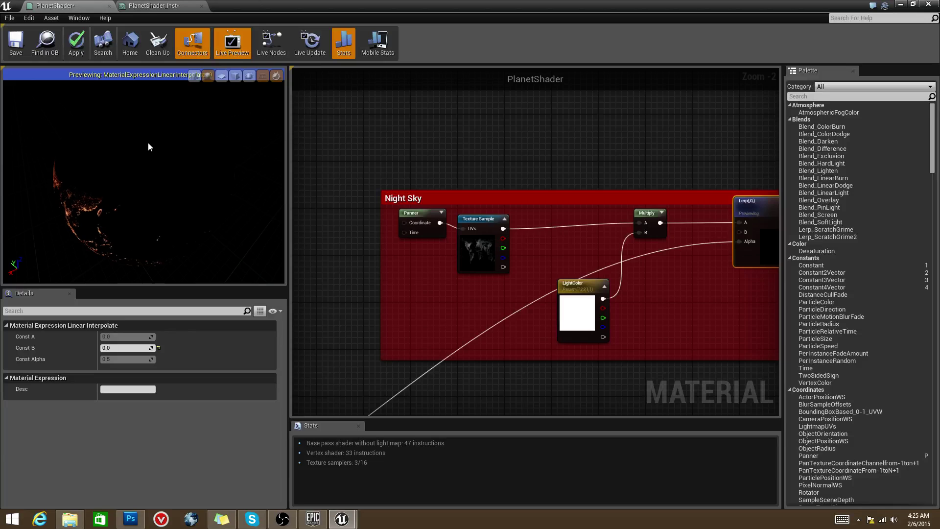
Step: Preview the Night Sky Multiply node's city-lights output on the sphere
right_click_drag(625, 263, 621, 266)
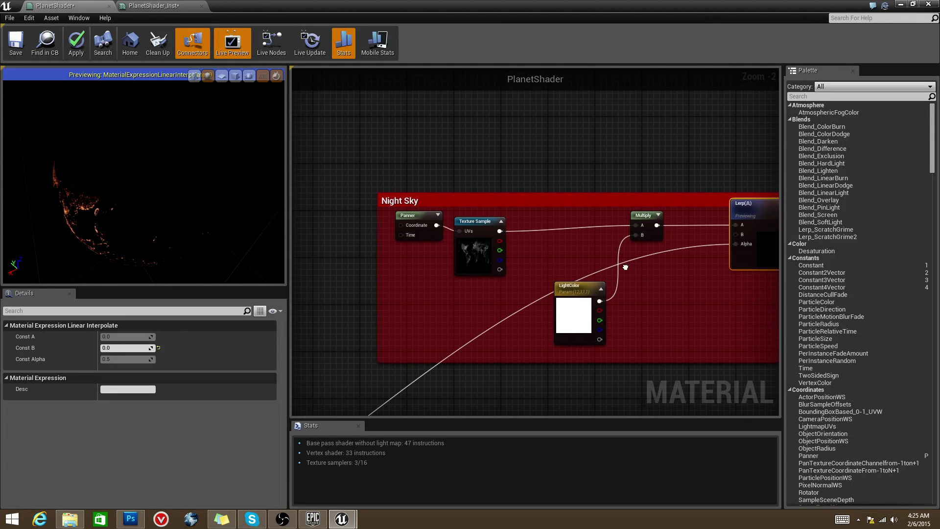
left_click(579, 302)
scroll(656, 230, "up", 2)
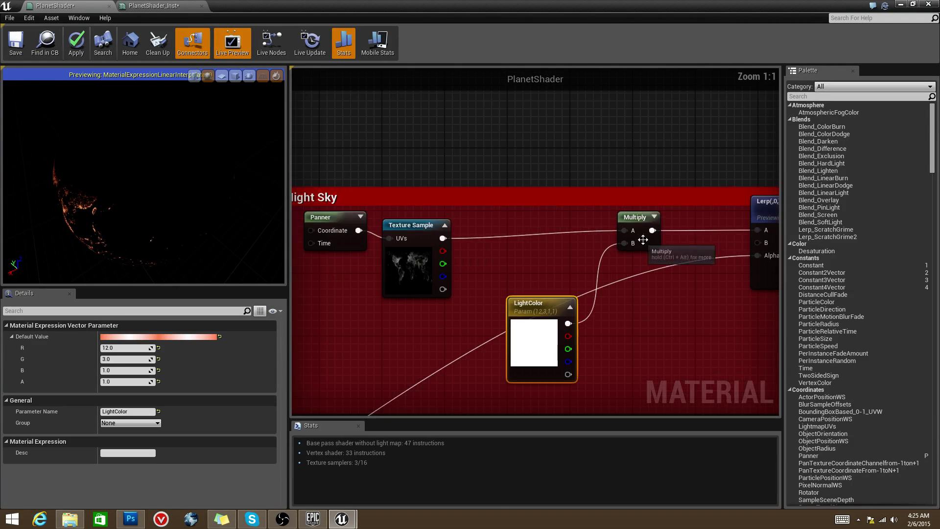
right_click(656, 217)
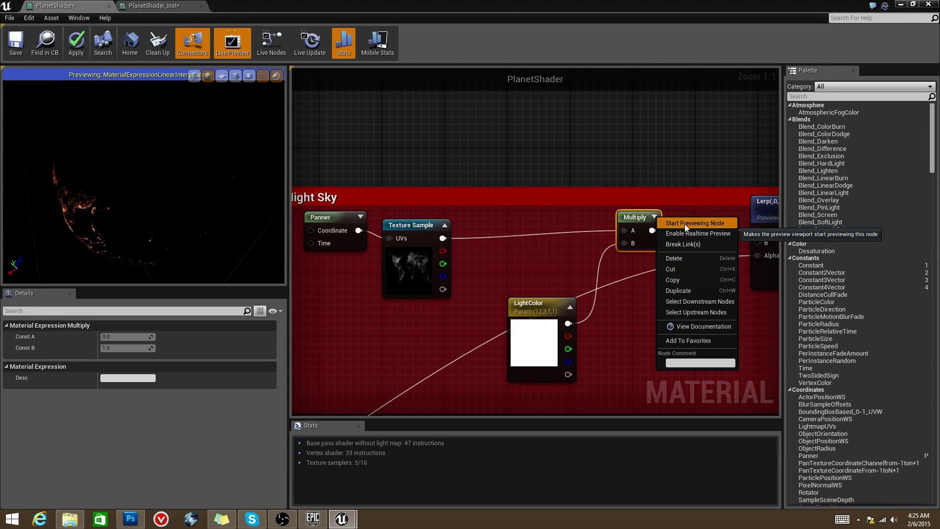
left_click(685, 225)
Step: Bring the Panner node into view and check its scroll speed
right_click_drag(613, 228, 700, 220)
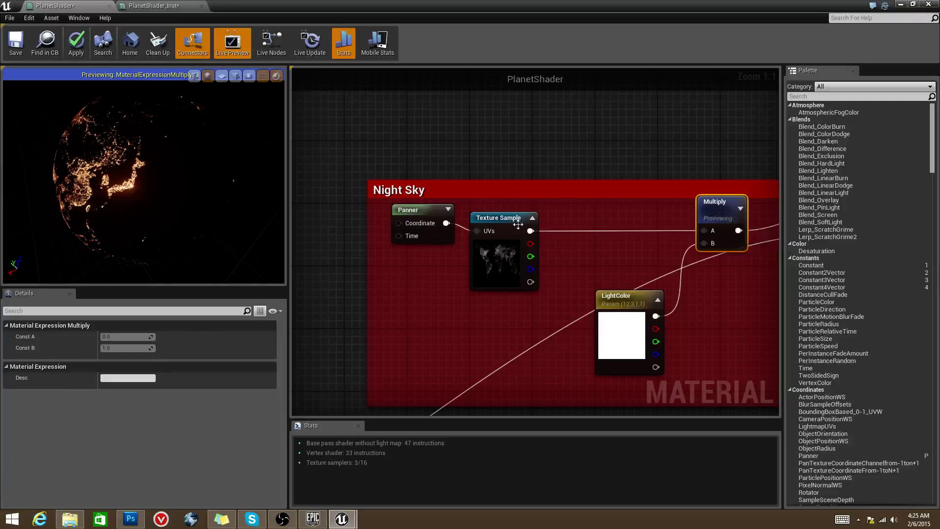
right_click(472, 225)
right_click_drag(487, 163, 390, 149)
left_click(490, 147)
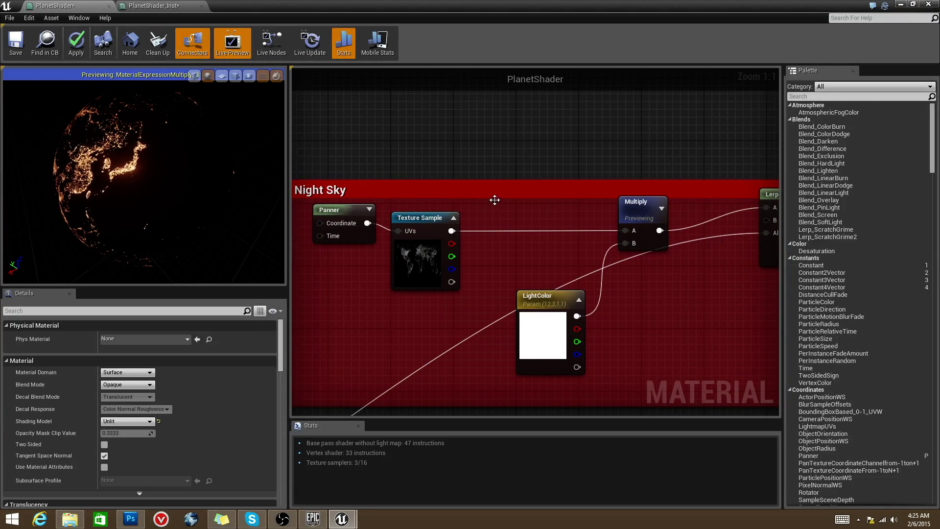
scroll(493, 200, "down", 1)
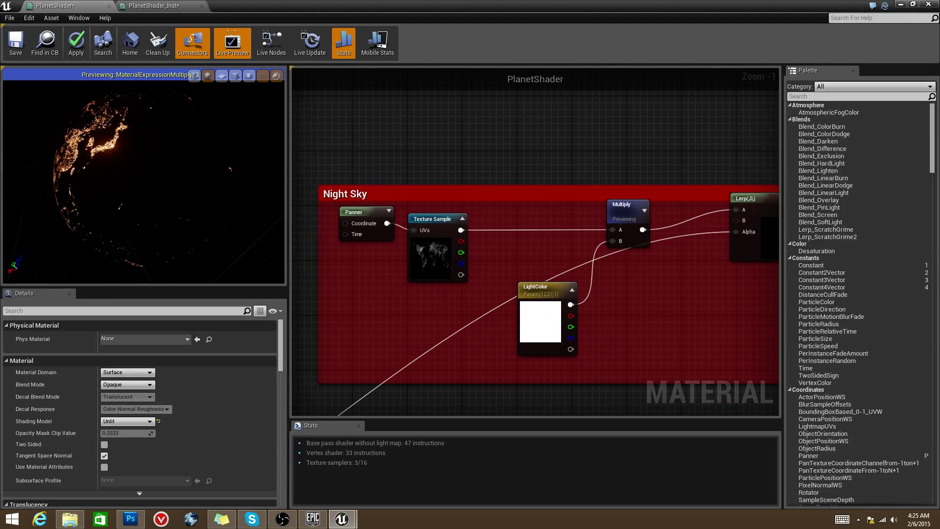
left_click(623, 204)
right_click_drag(766, 223, 683, 222)
right_click_drag(428, 223, 587, 222)
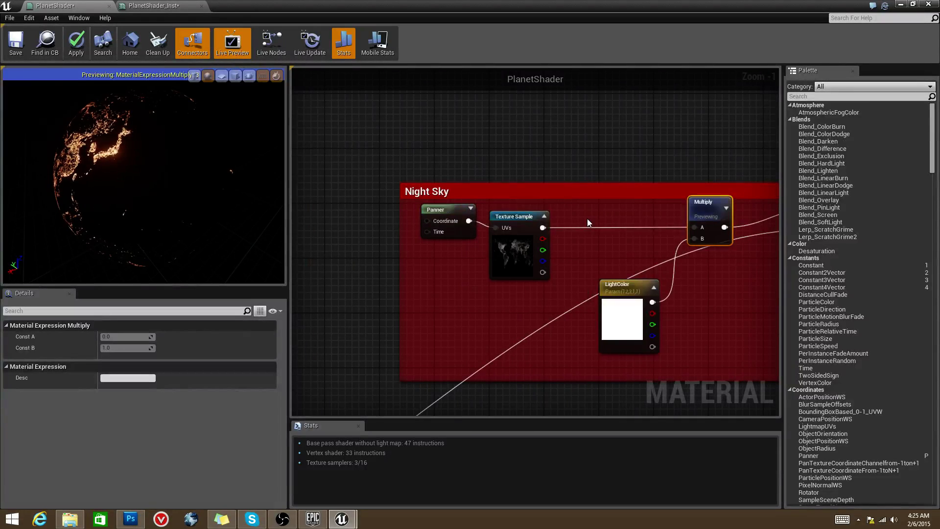
left_click(448, 212)
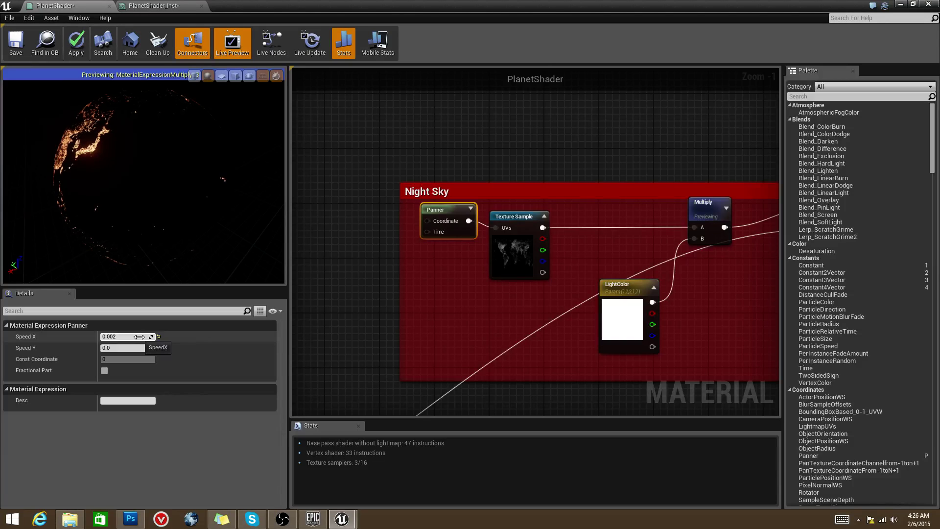
Step: Move the Texture Sample node up slightly
left_click(499, 244)
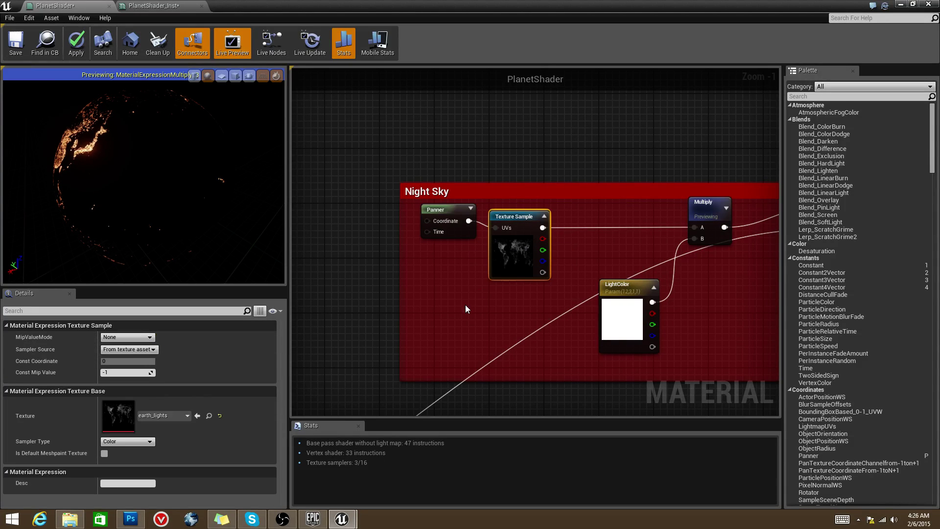
right_click_drag(449, 308, 314, 313)
left_click(550, 211)
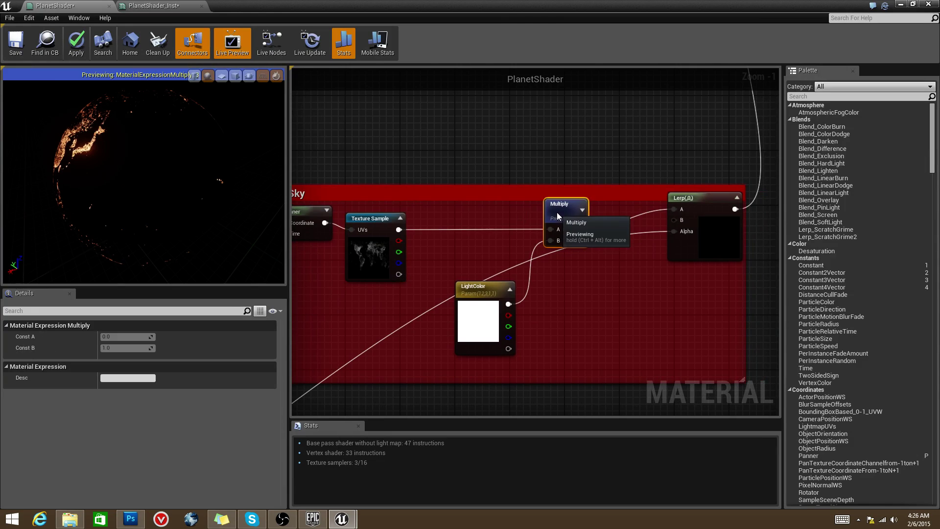
left_click_drag(375, 243, 375, 223)
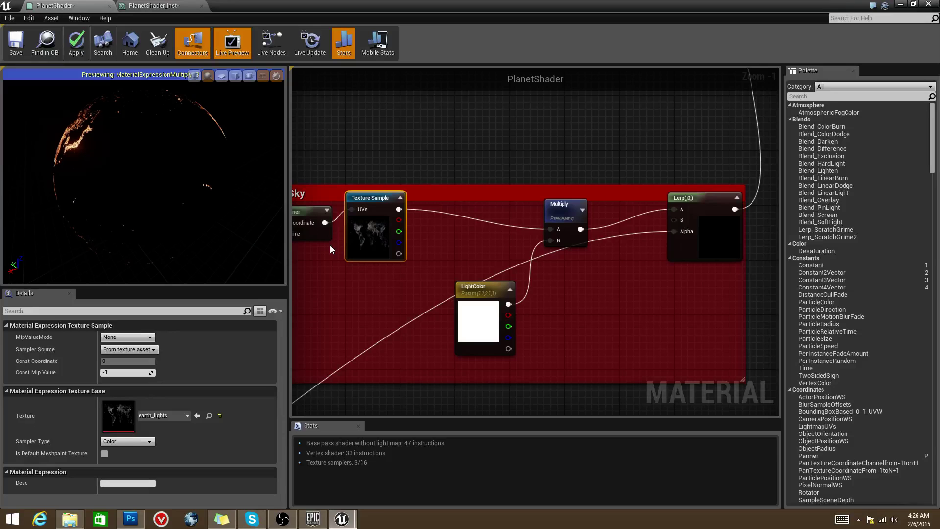
Step: Try magenta and then yellow as LightColor's default colour on the preview globe
left_click(487, 332)
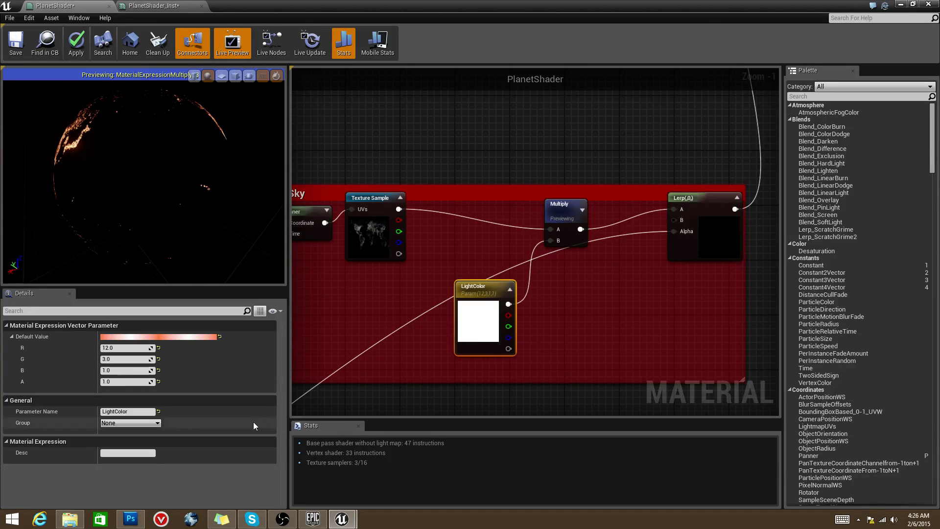
left_click(174, 337)
left_click(258, 330)
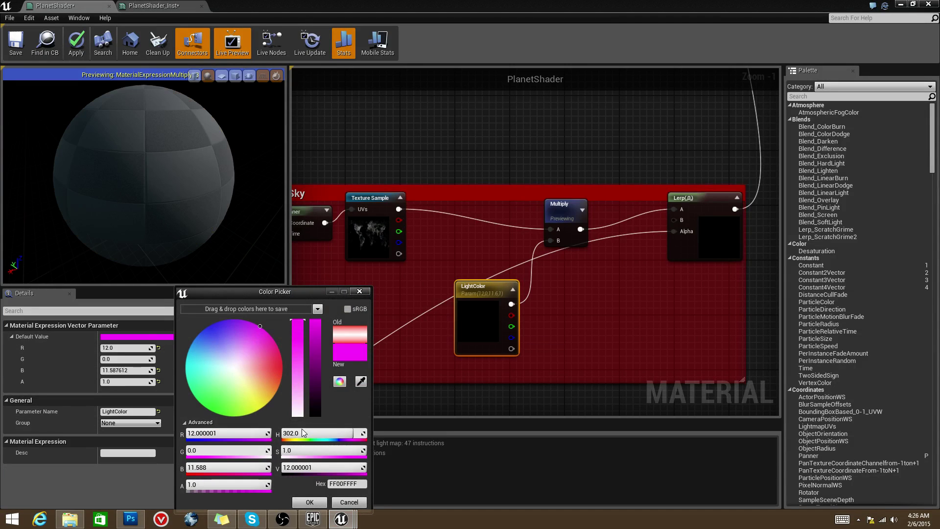
left_click(319, 497)
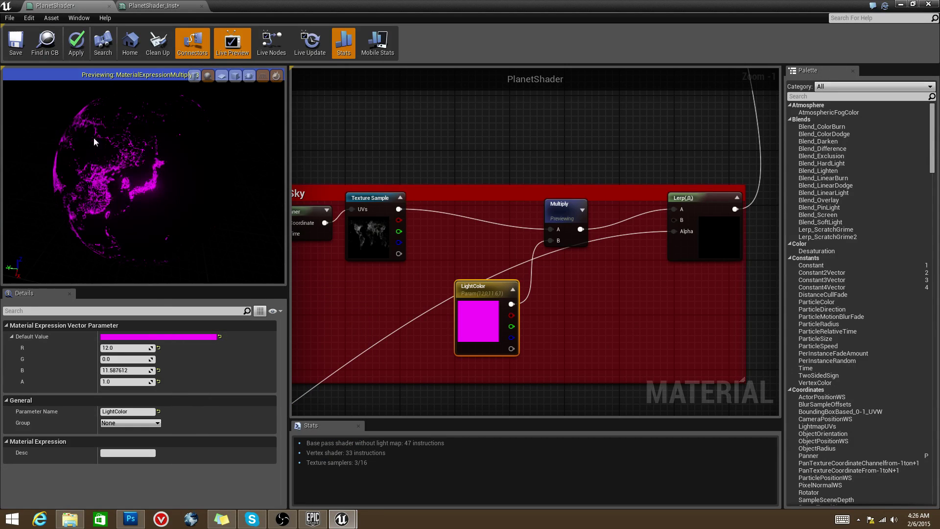
left_click_drag(107, 172, 166, 191)
left_click(191, 336)
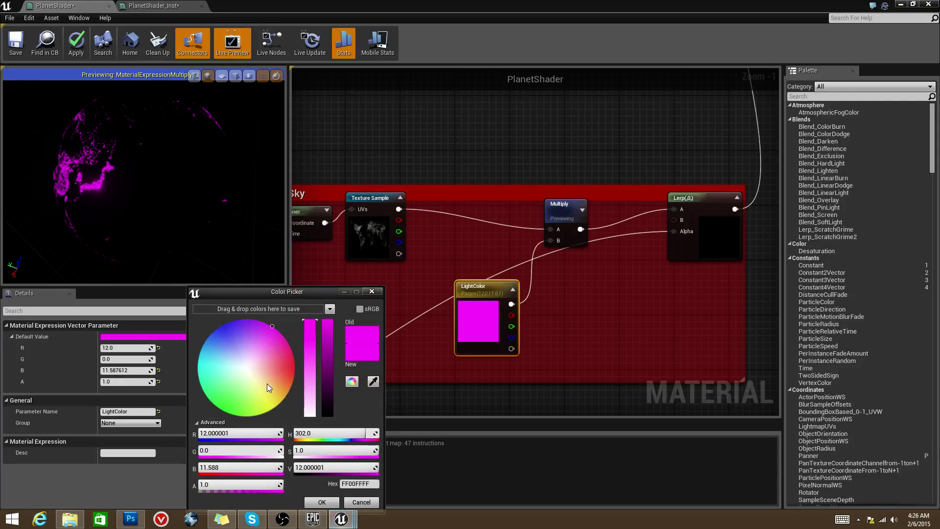
left_click(288, 393)
left_click(321, 502)
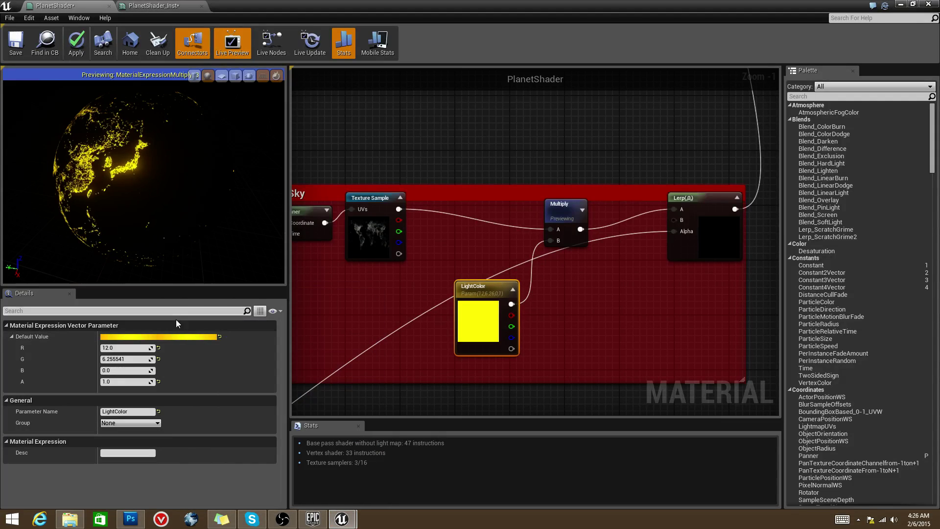
Step: Settle LightColor on a pale warm peach of R 12, G 8.696937, B 6.1
left_click(175, 336)
left_click(299, 371)
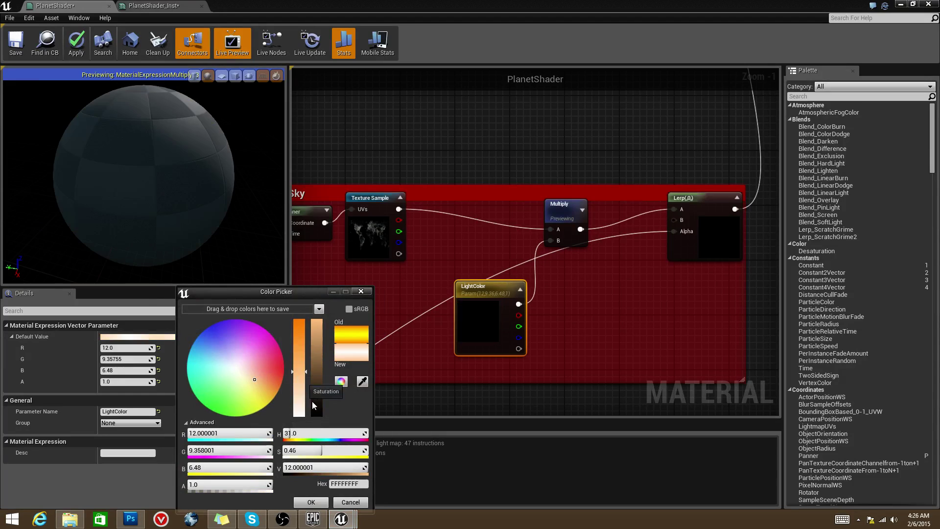
left_click(314, 501)
left_click(203, 336)
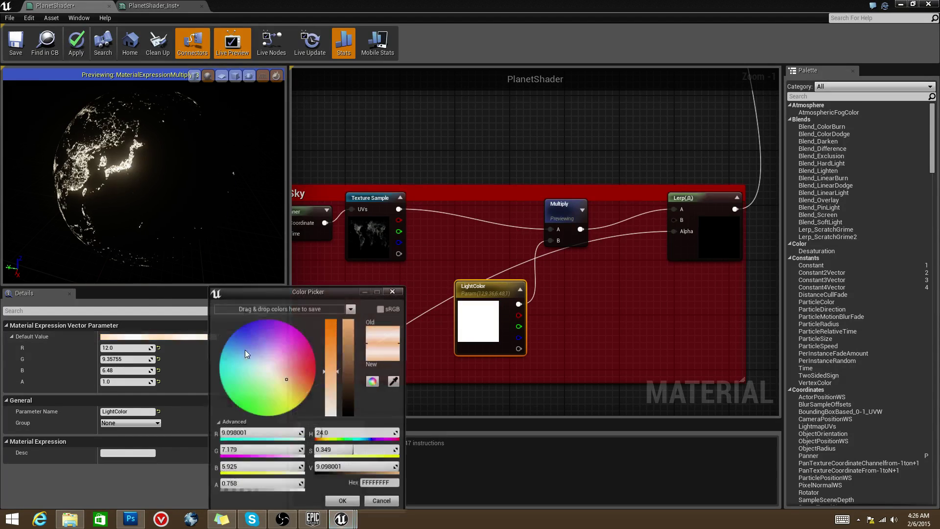
left_click(330, 360)
left_click(343, 502)
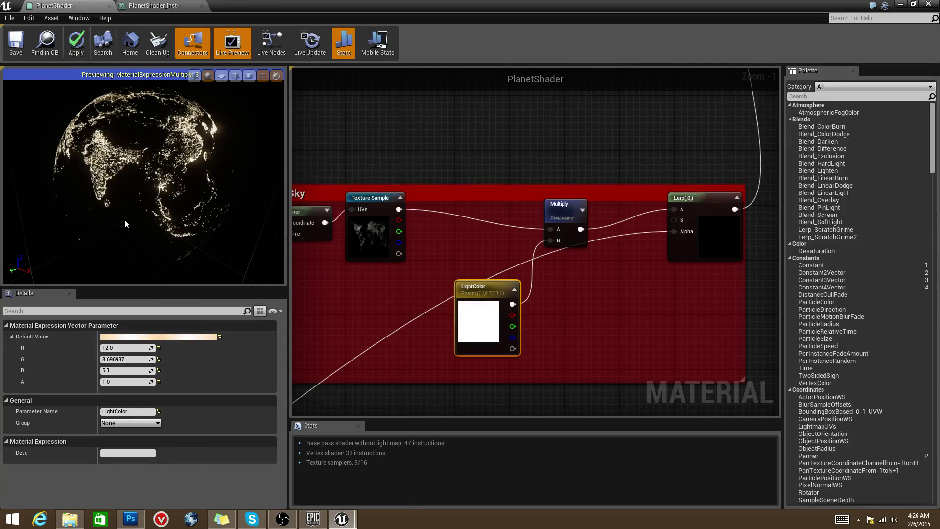
right_click_drag(517, 231, 587, 256)
left_click(366, 180)
right_click_drag(598, 260, 508, 244)
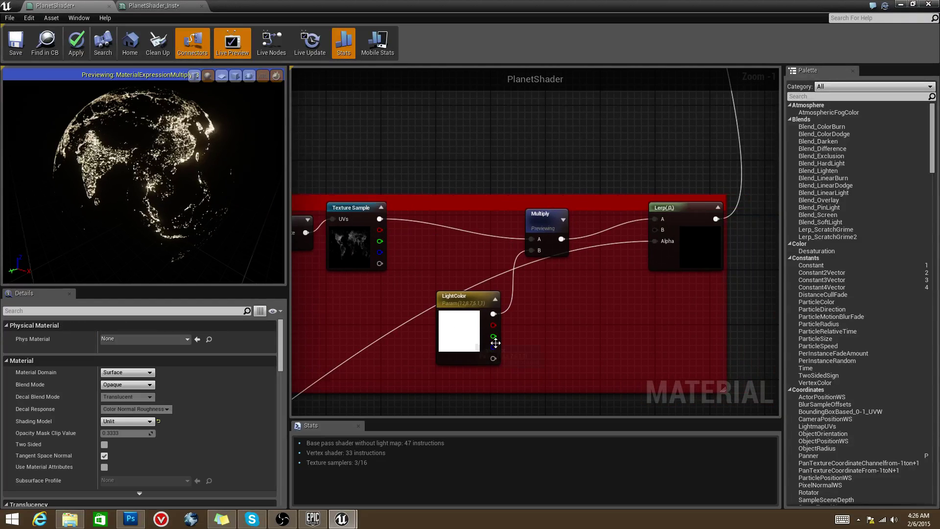
right_click_drag(521, 342, 514, 318)
left_click_drag(446, 272, 432, 258)
right_click_drag(453, 273, 434, 301)
scroll(472, 277, "up", 1)
right_click_drag(520, 271, 503, 279)
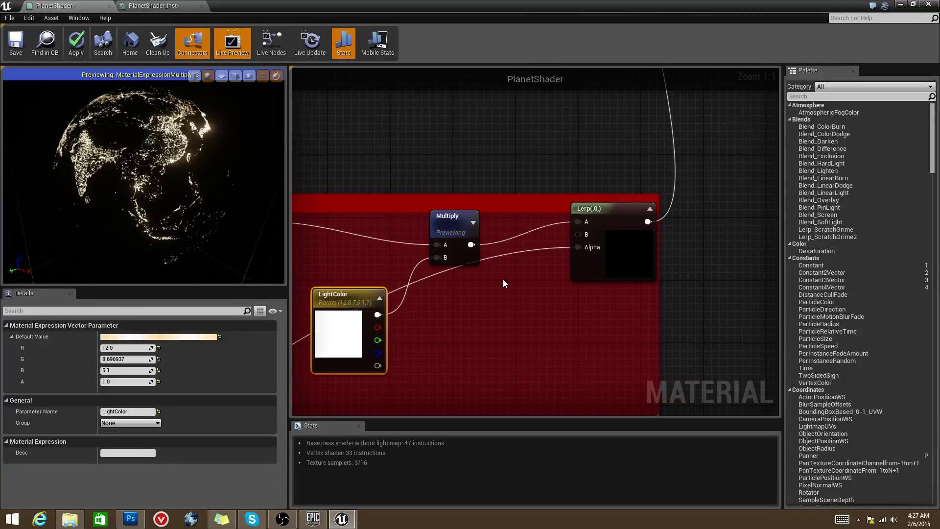
left_click(156, 6)
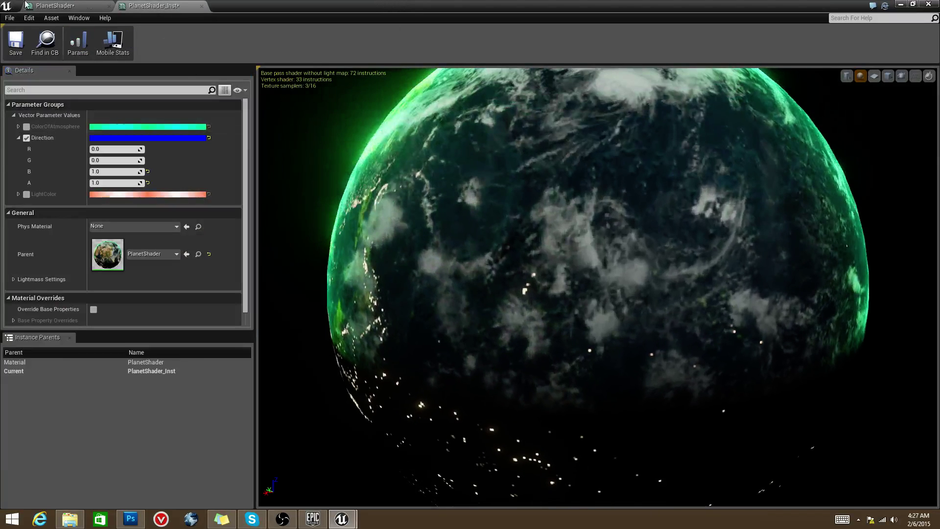
left_click(63, 6)
left_click(558, 280)
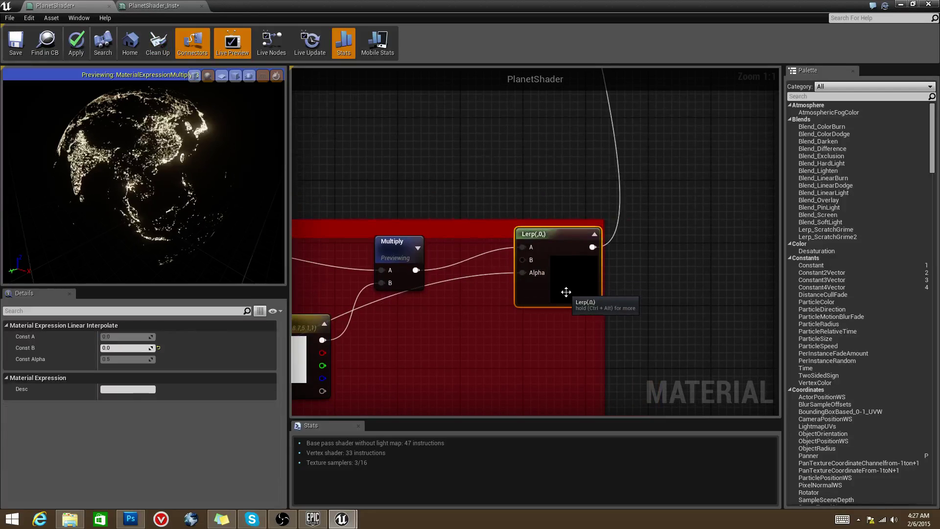
left_click_drag(519, 303, 592, 286)
scroll(579, 313, "down", 6)
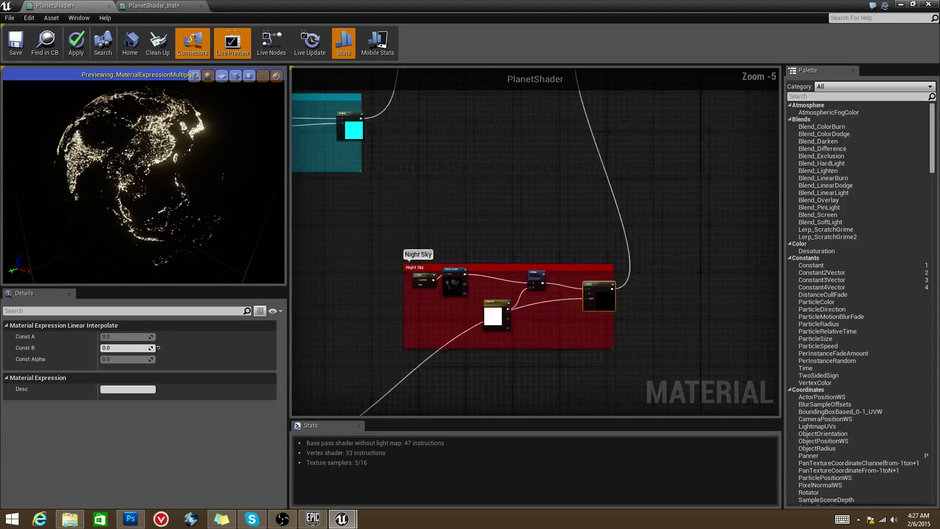
right_click_drag(452, 336, 335, 316)
scroll(640, 180, "up", 4)
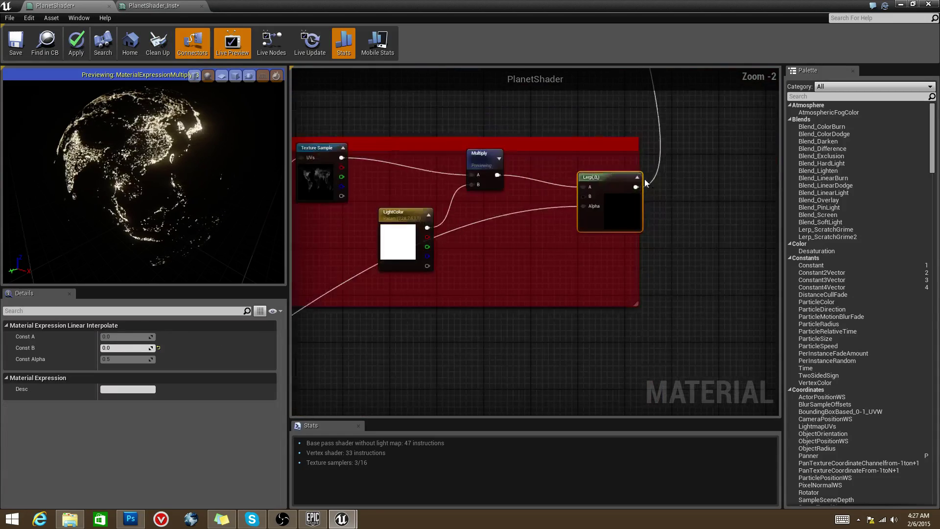
right_click(640, 180)
right_click_drag(599, 196, 601, 238)
left_click(601, 239)
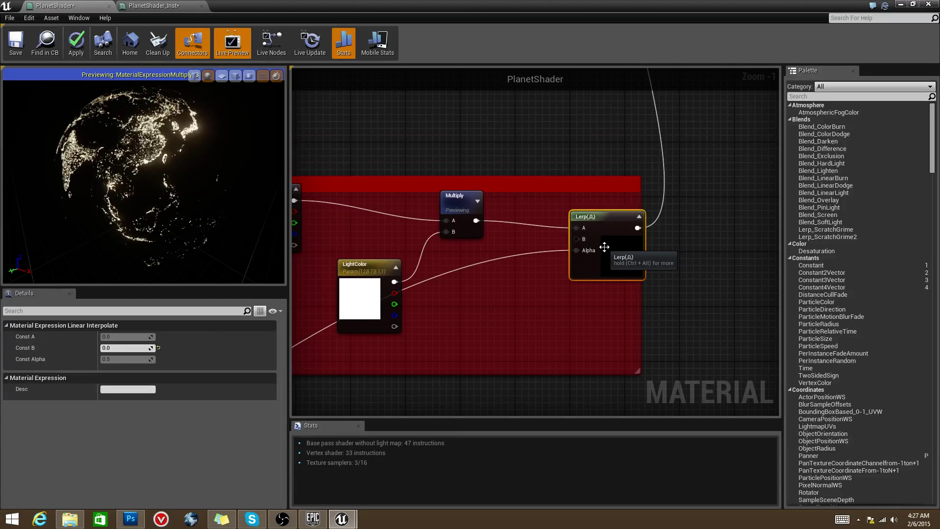
right_click_drag(604, 248, 642, 228)
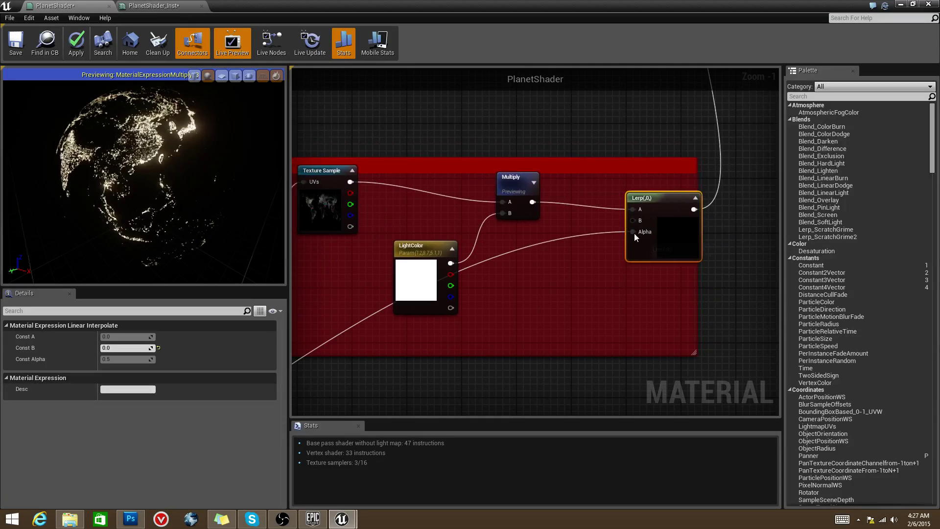
scroll(563, 251, "down", 2)
Step: Look over the Multiply node, the Atmosphere group and the Night Sky group
right_click_drag(563, 251, 553, 298)
scroll(536, 259, "up", 2)
scroll(564, 139, "down", 5)
scroll(532, 211, "up", 7)
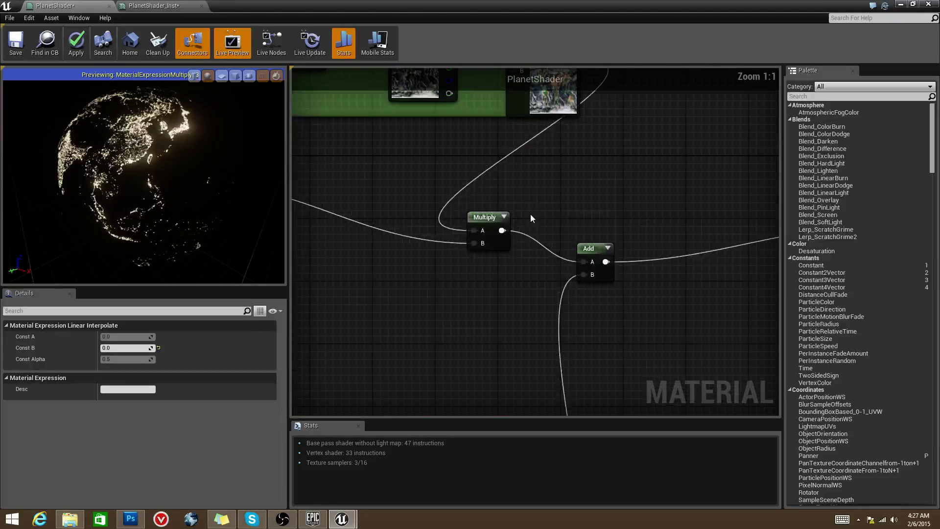
left_click(477, 215)
scroll(500, 284, "down", 6)
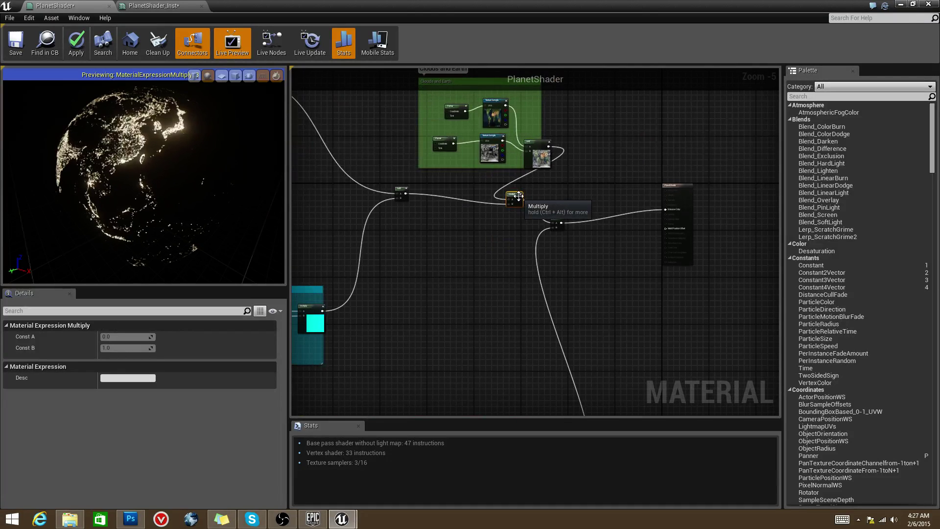
scroll(518, 196, "up", 2)
right_click_drag(584, 295, 614, 222)
left_click(548, 304)
left_click(493, 378)
right_click_drag(492, 378, 528, 272)
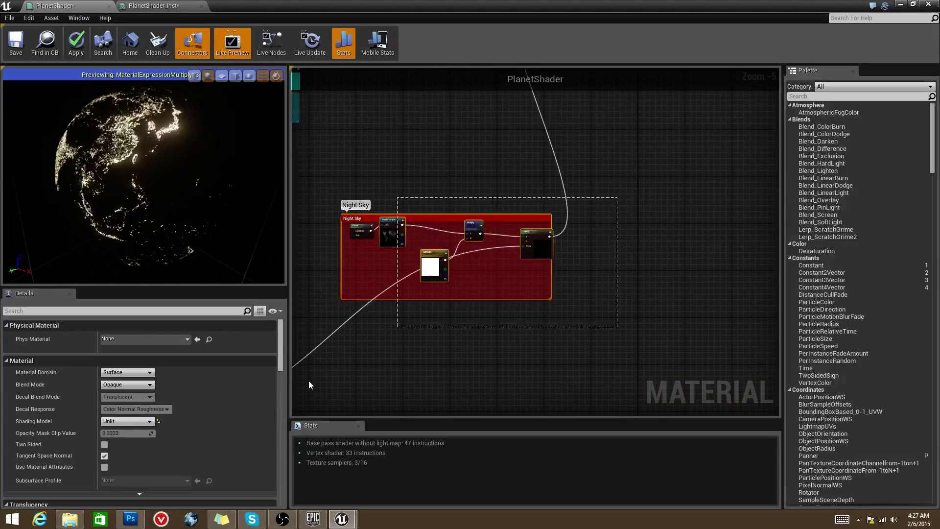
Step: Preview the Add node's combined earth, clouds, atmosphere and city-lights output on the globe
right_click_drag(671, 273, 538, 245)
scroll(538, 245, "up", 4)
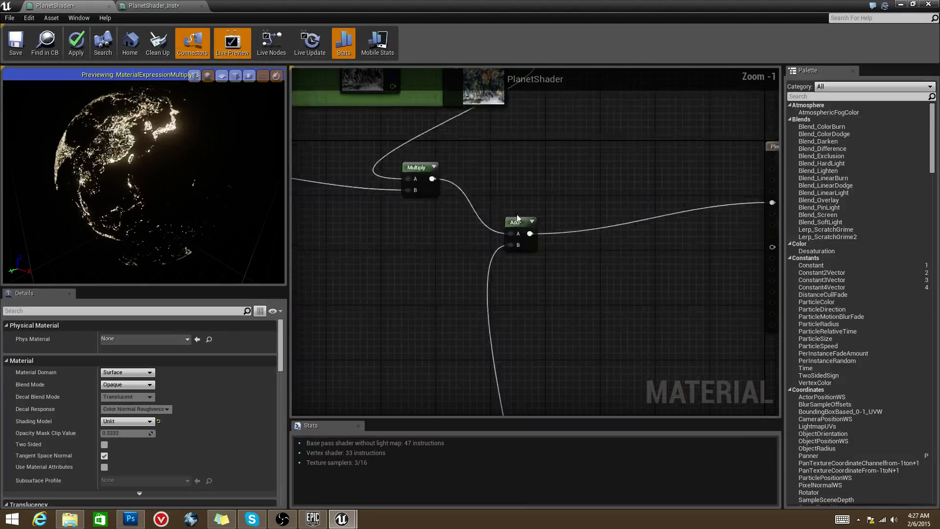
left_click(517, 220)
scroll(585, 259, "down", 2)
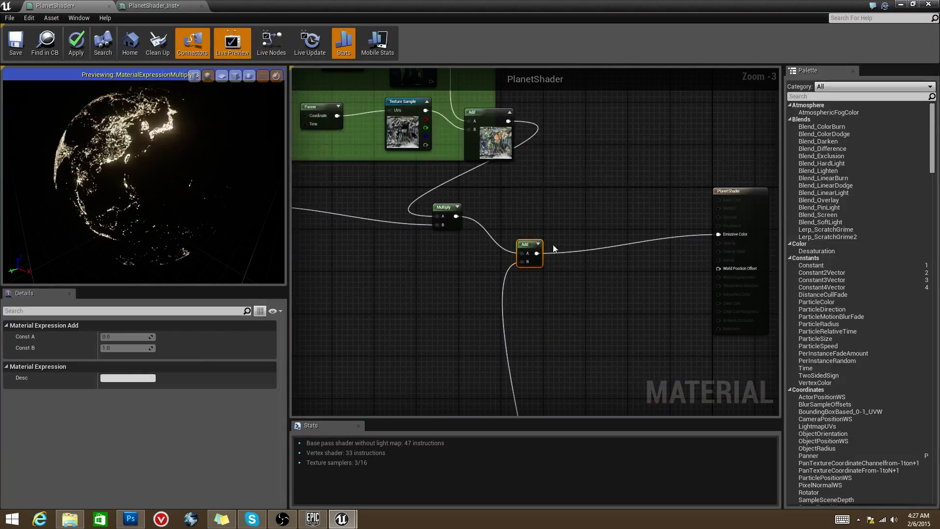
right_click(536, 245)
left_click(558, 251)
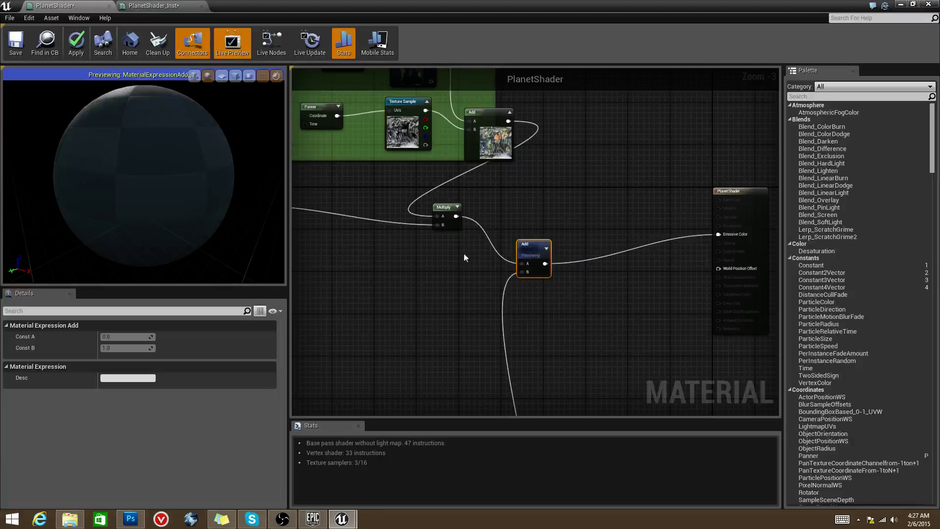
left_click_drag(207, 181, 251, 164)
Step: Keep the PlanetShader result node's shading model Unlit and move the node up-left
right_click_drag(438, 198, 359, 205)
right_click_drag(641, 195, 607, 184)
left_click(651, 194)
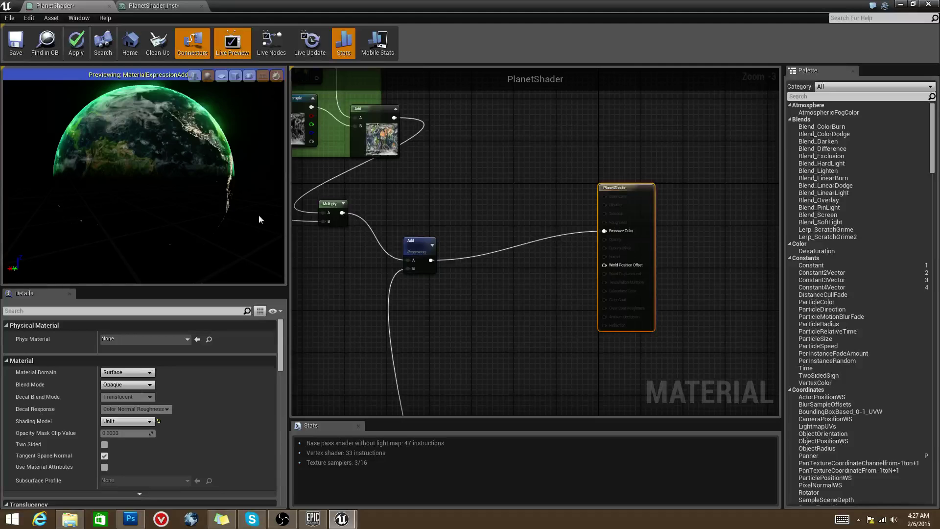
left_click_drag(222, 166, 222, 177)
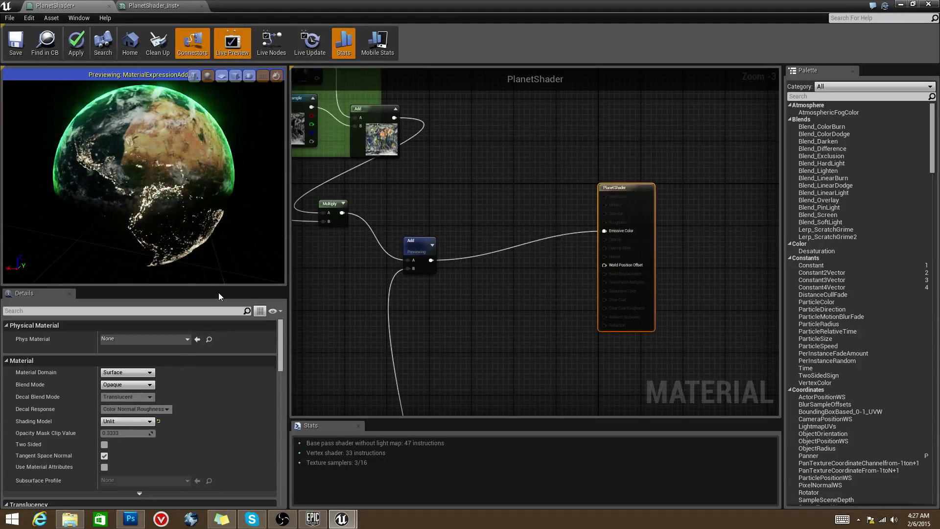
left_click(115, 422)
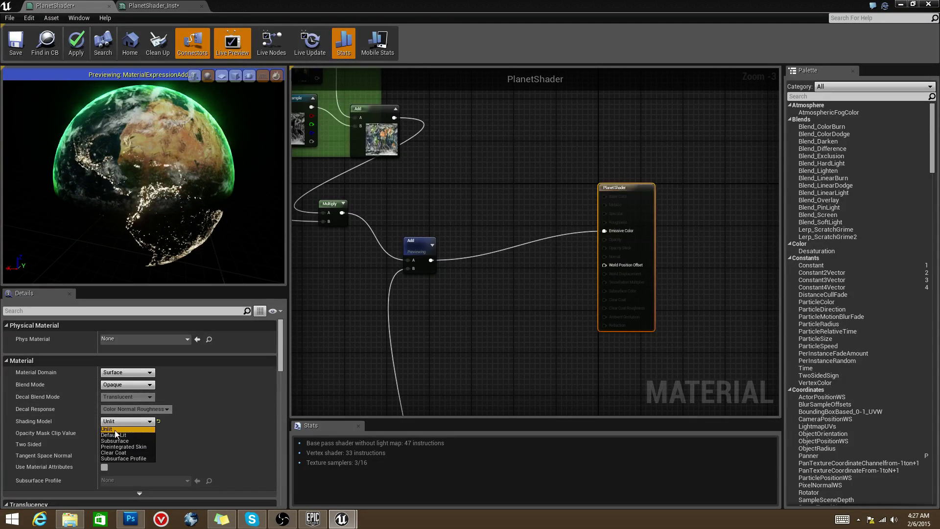
left_click(123, 431)
scroll(630, 189, "up", 3)
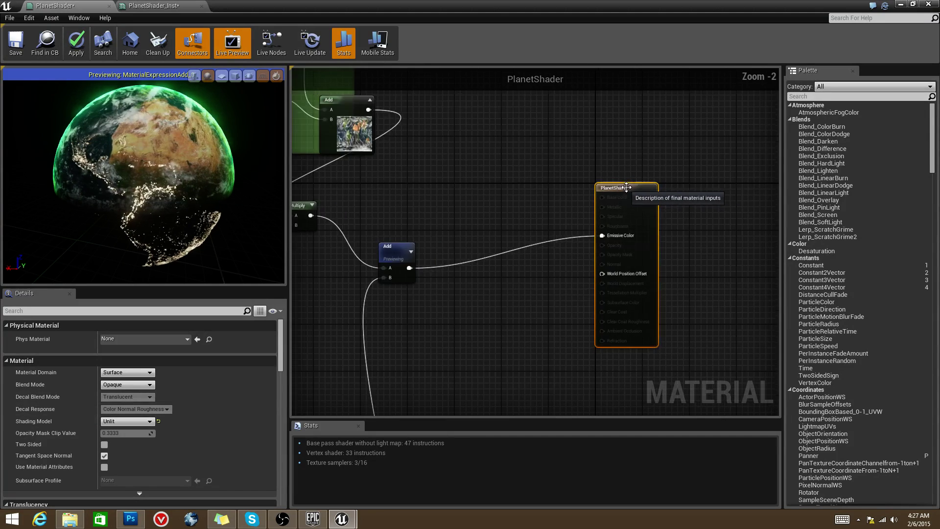
left_click_drag(631, 188, 608, 149)
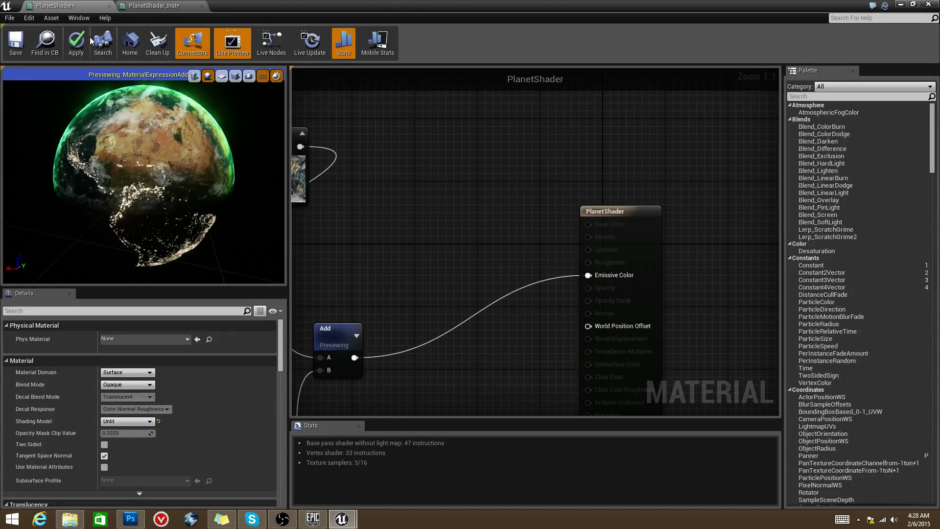
Step: In PlanetShader_Inst, override LightColor and ColorOfAtmosphere and try atmosphere hues
left_click(153, 5)
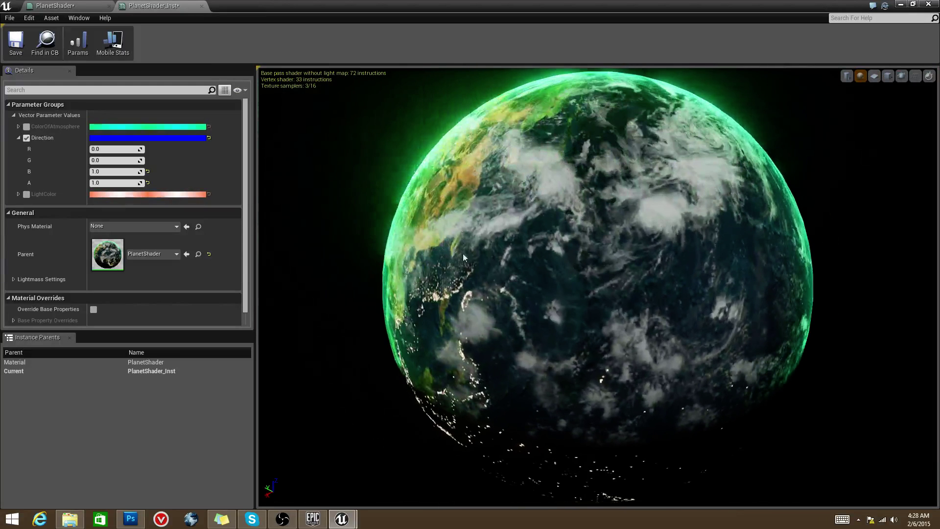
left_click(26, 194)
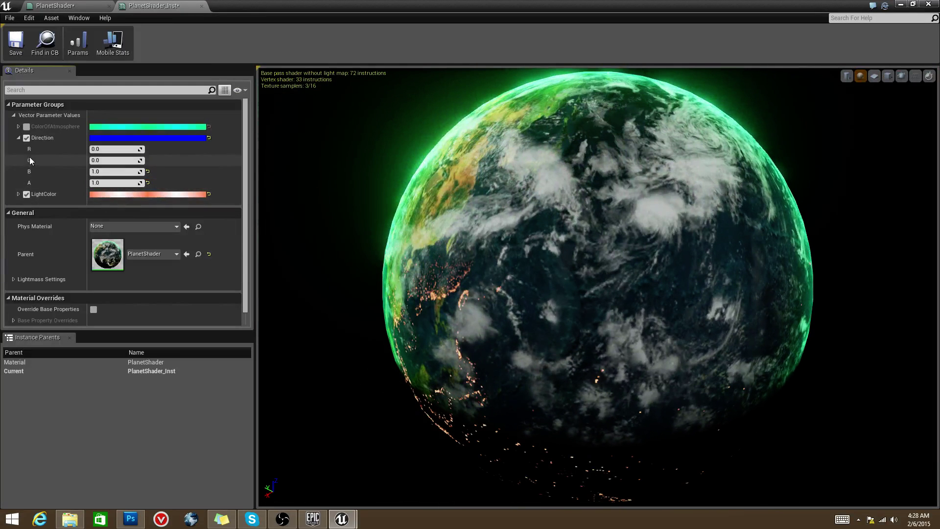
left_click(27, 126)
left_click(20, 126)
left_click(123, 127)
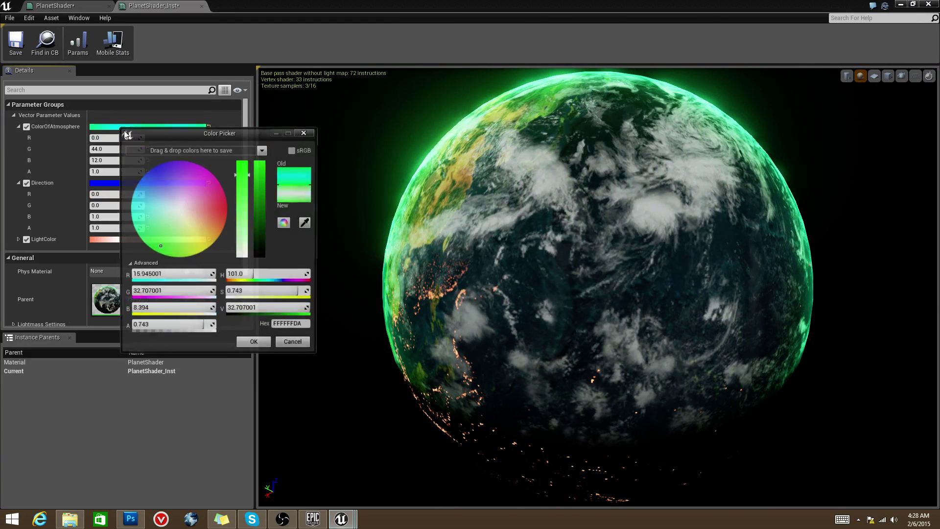
left_click_drag(194, 190, 143, 175)
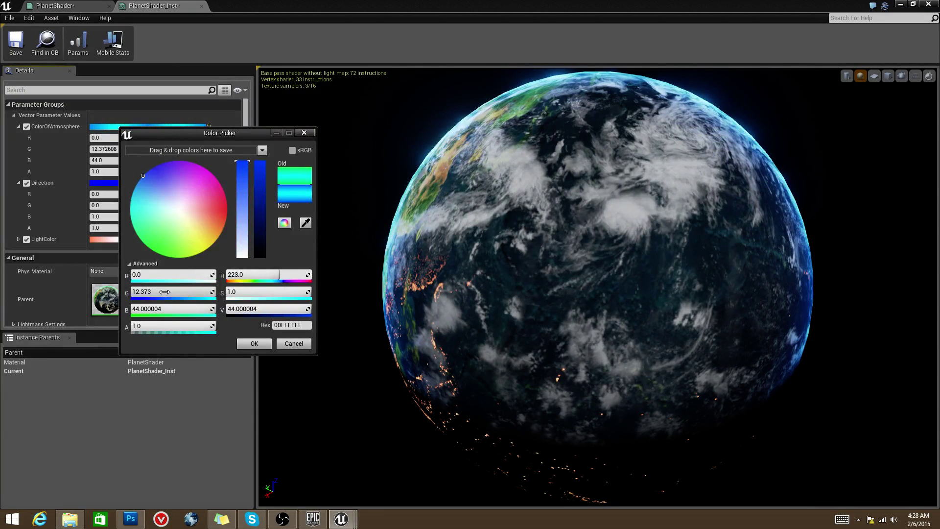
Step: Enter trial green and blue values for ColorOfAtmosphere, clearing the oversized green
left_click(166, 308)
type("122")
left_click(159, 295)
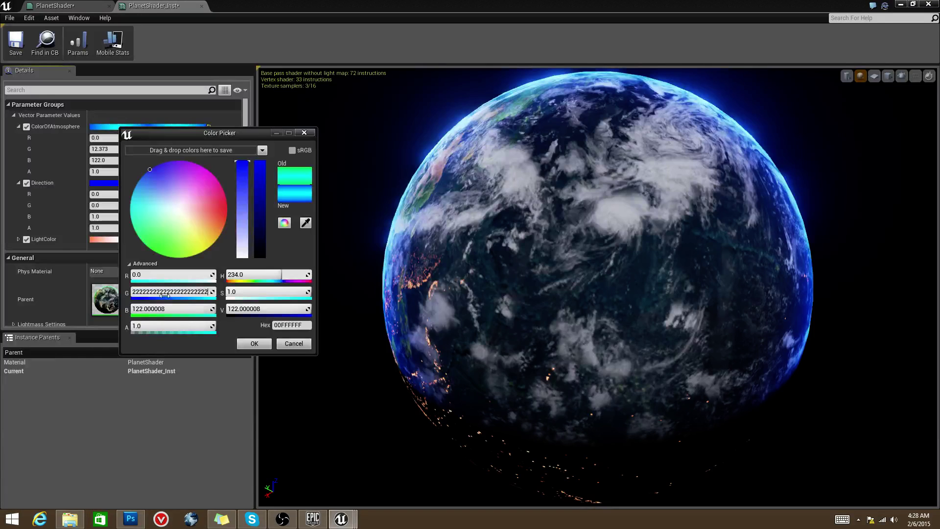
type("2222222222222222222222222222222")
key("Return")
left_click(169, 291)
key("BackSpace")
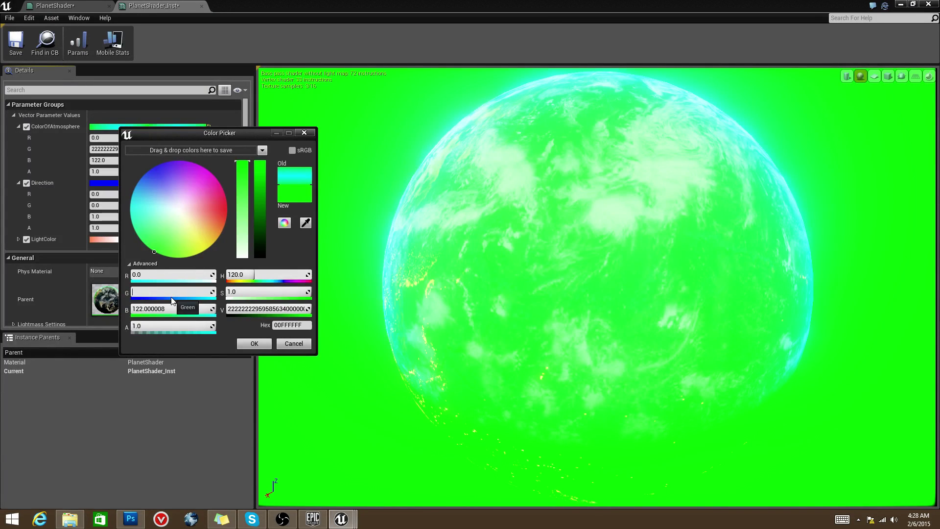
Step: Set ColorOfAtmosphere to R 0, G 66, B 333 and apply it
left_click(163, 305)
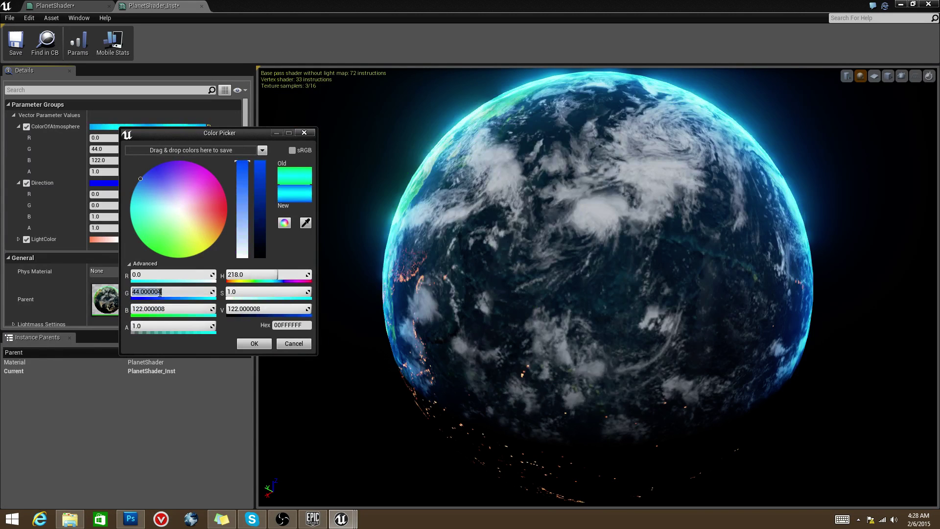
type("66")
key("Return")
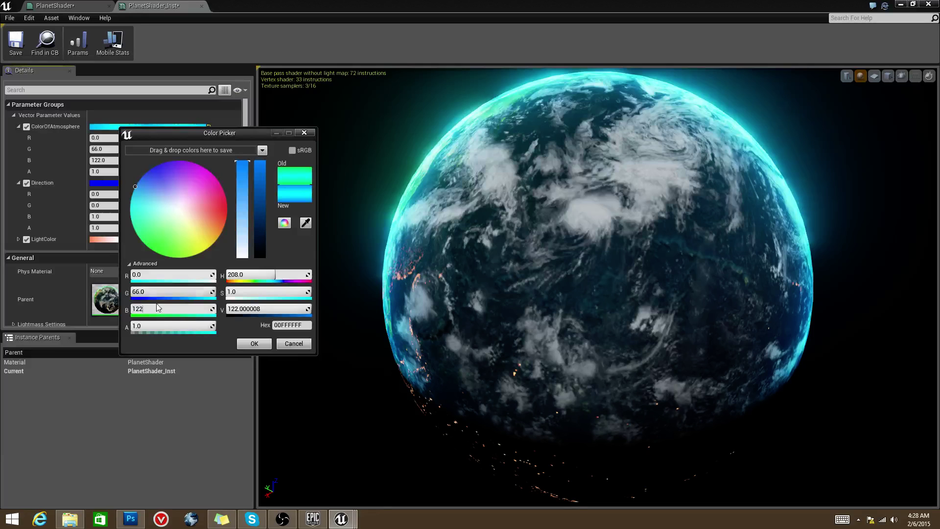
type("33")
left_click(152, 292)
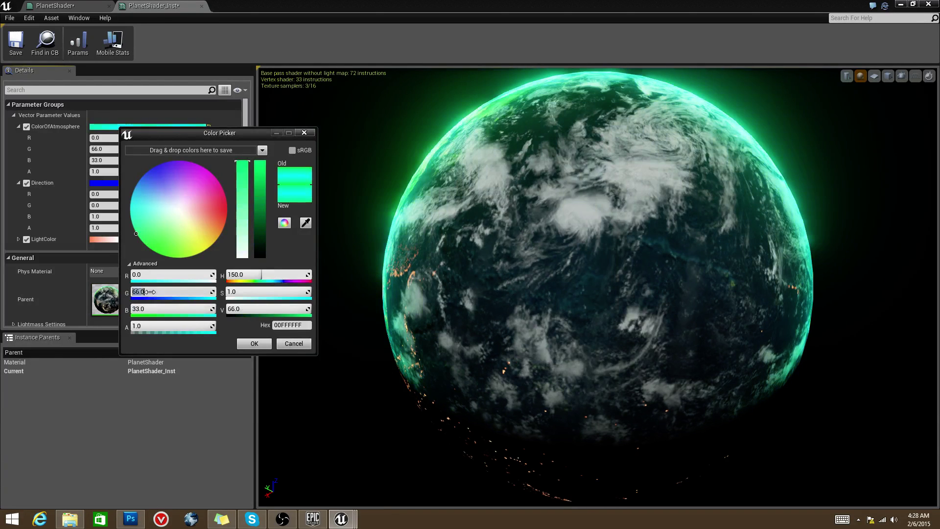
type("3")
key("Return")
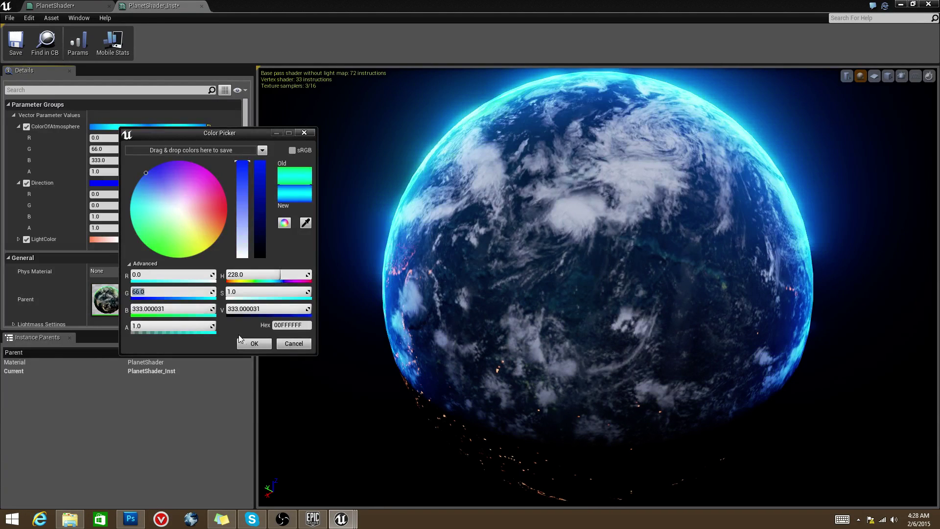
left_click(254, 344)
left_click_drag(507, 281, 548, 285)
Step: Set the instance's Direction to green (0, 1, 0.114498) to relight the planet
left_click(109, 182)
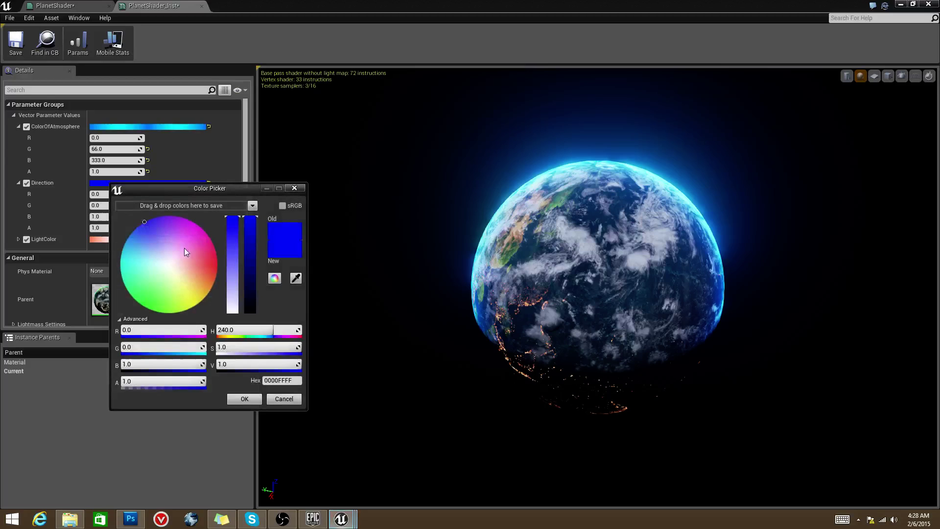
left_click_drag(181, 248, 136, 309)
left_click(245, 398)
Step: Expand LightColor and try different city-light colours in its Color Picker
left_click(18, 239)
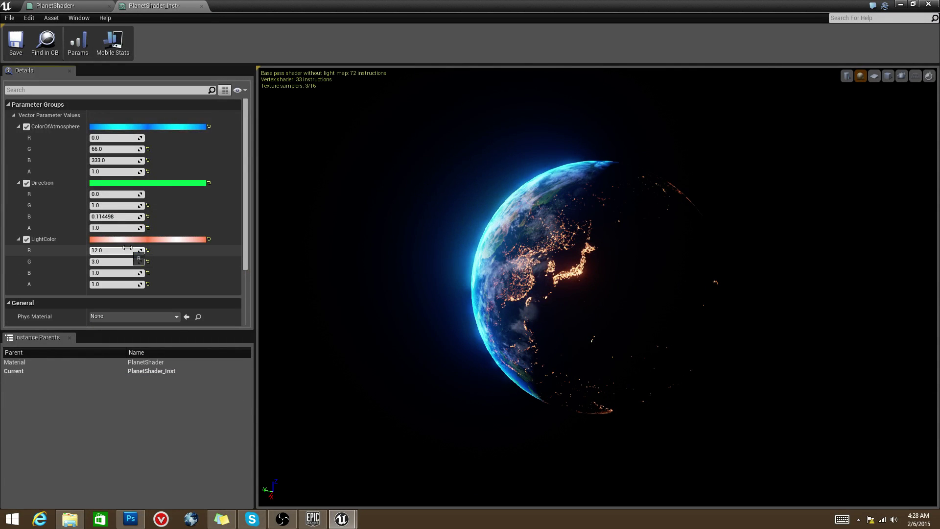
left_click(127, 240)
left_click_drag(194, 287, 134, 290)
Step: Cancel the trial LightColor, keeping 12, 3, 1, and orbit the planet to its night side
left_click(279, 457)
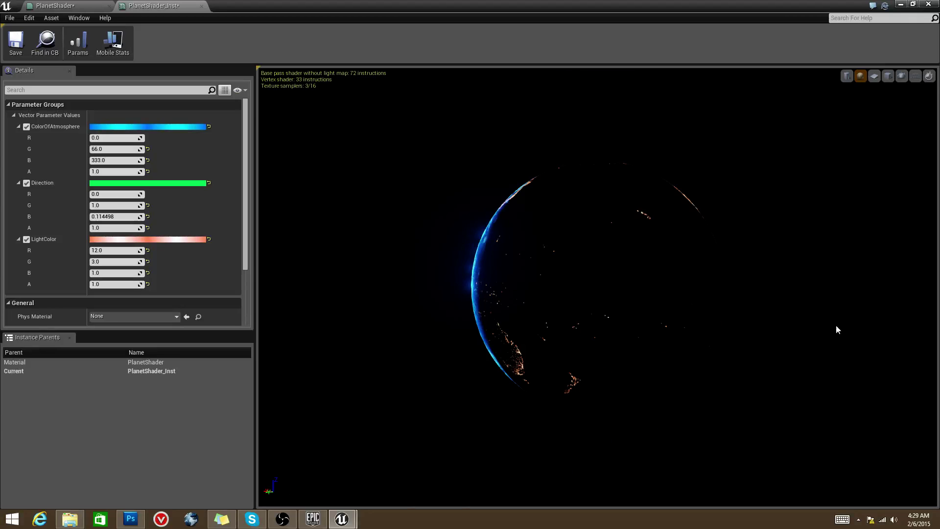
mouse_move(441, 315)
left_mouse_down()
mouse_move(470, 313)
mouse_move(440, 315)
left_mouse_up()
left_click_drag(754, 321, 708, 307)
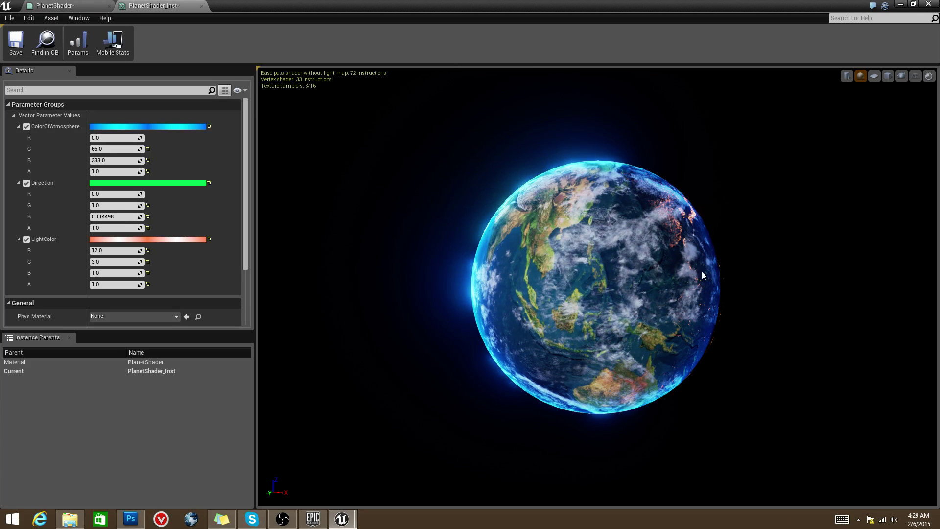
left_click(282, 518)
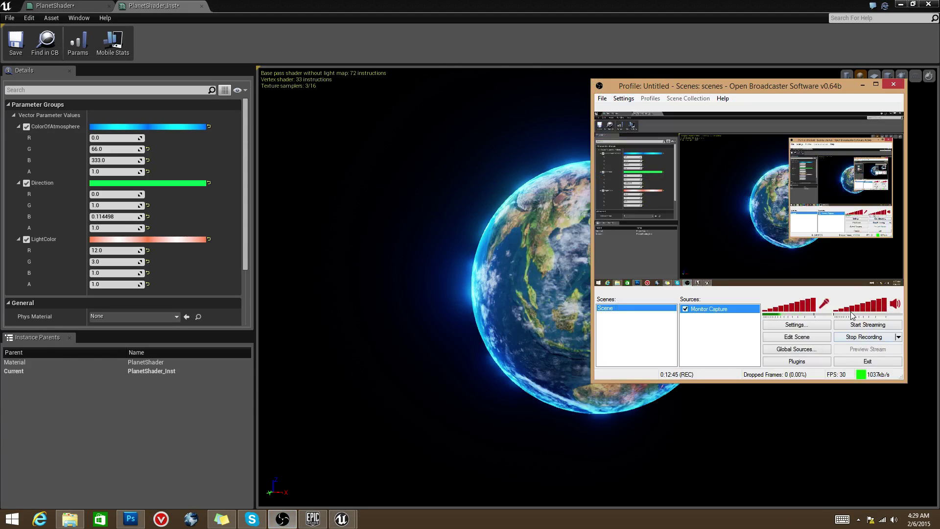